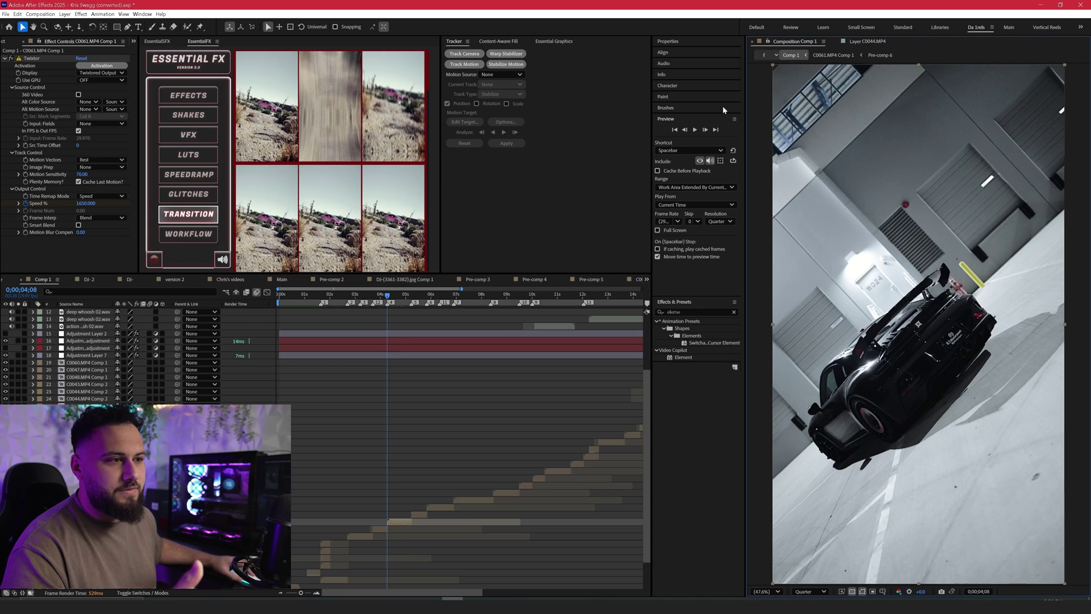
Step: View the car clip in Comp 1 around 0;00;04;19, and return through C0061.MP4 Comp 1 to Pre-comp 6
{"action": "left_click", "coordinate": [790, 55]}
{"action": "scroll", "coordinate": [404, 355], "scroll_direction": "down", "scroll_amount": 3}
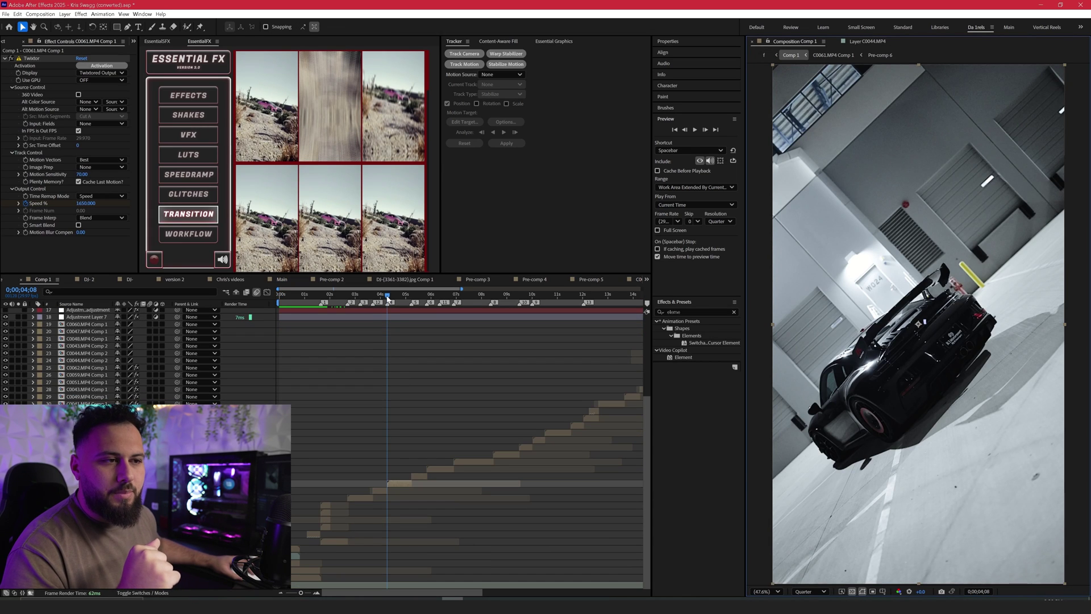
{"action": "left_click_drag", "start_coordinate": [388, 298], "coordinate": [396, 306]}
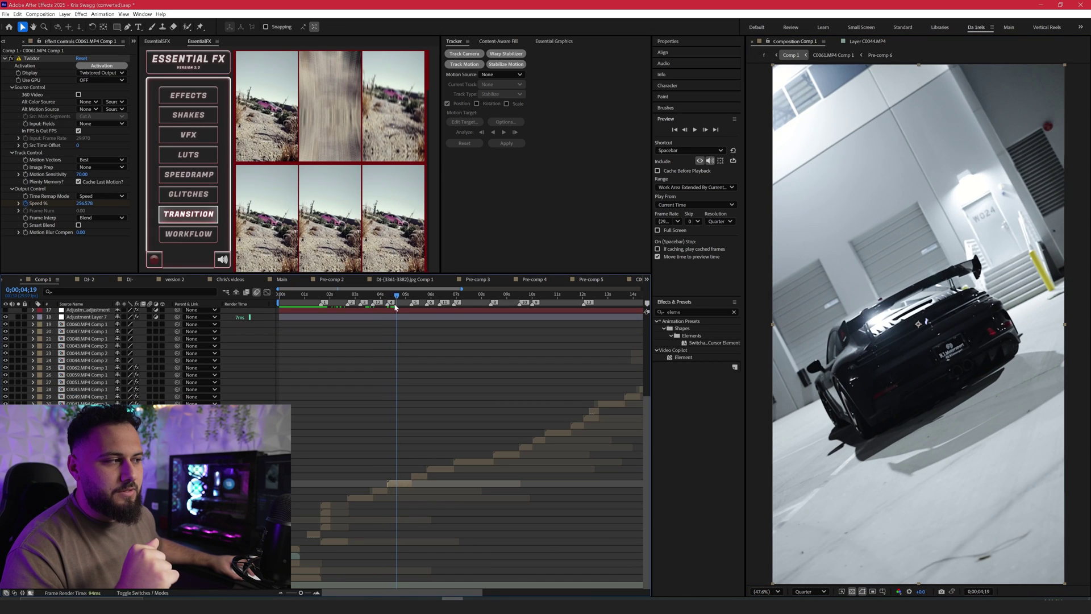
{"action": "double_click", "coordinate": [402, 483]}
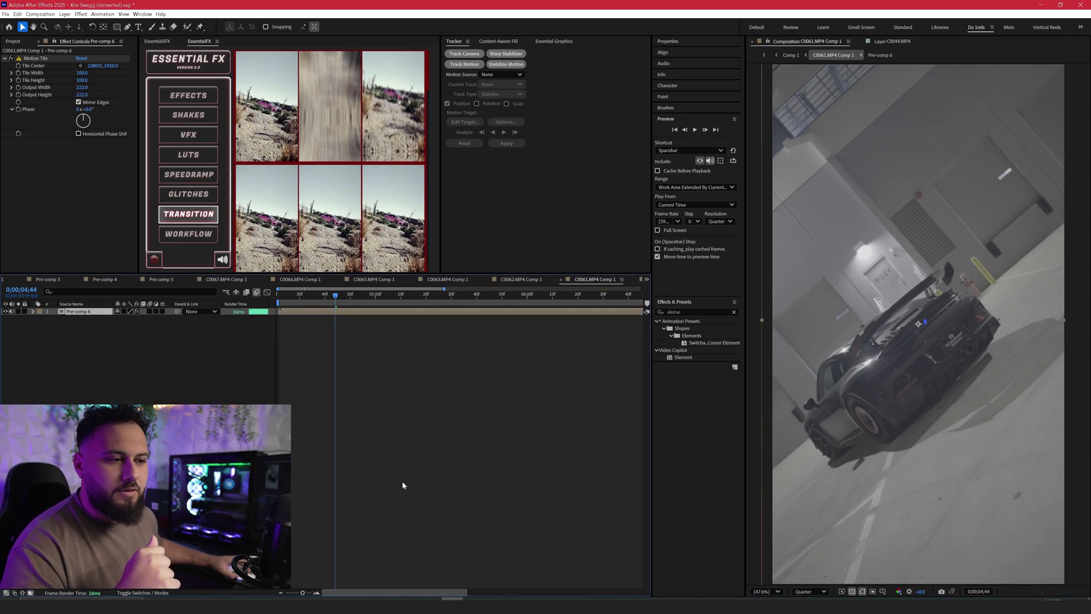
{"action": "double_click", "coordinate": [365, 312]}
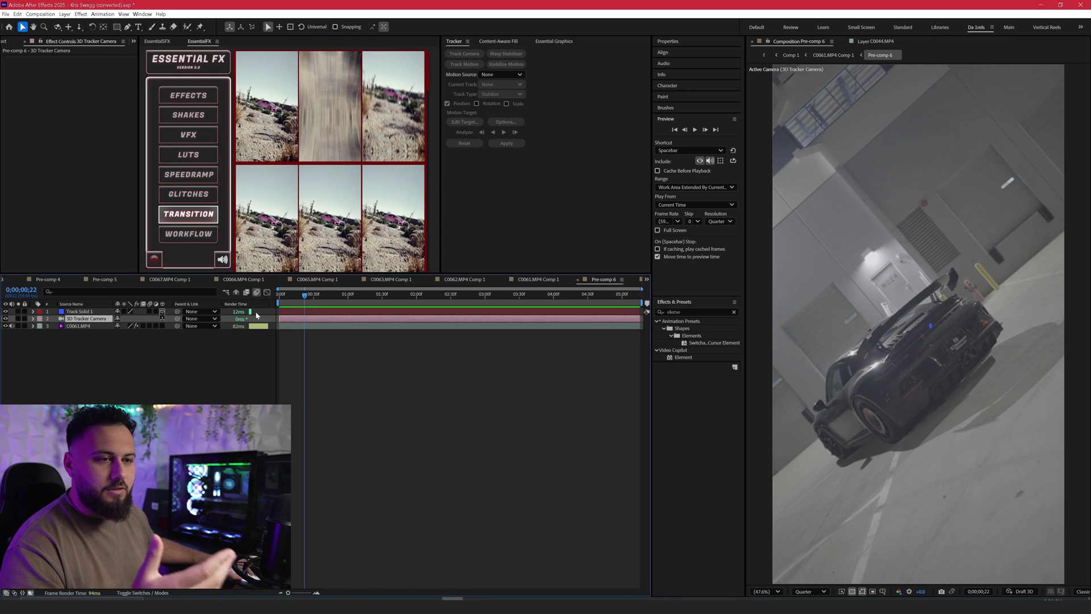
Step: Hide the Track Solid 1 and 3D Tracker Camera layers and preview the C0061.MP4 footage from the first frame
{"action": "left_click", "coordinate": [80, 325]}
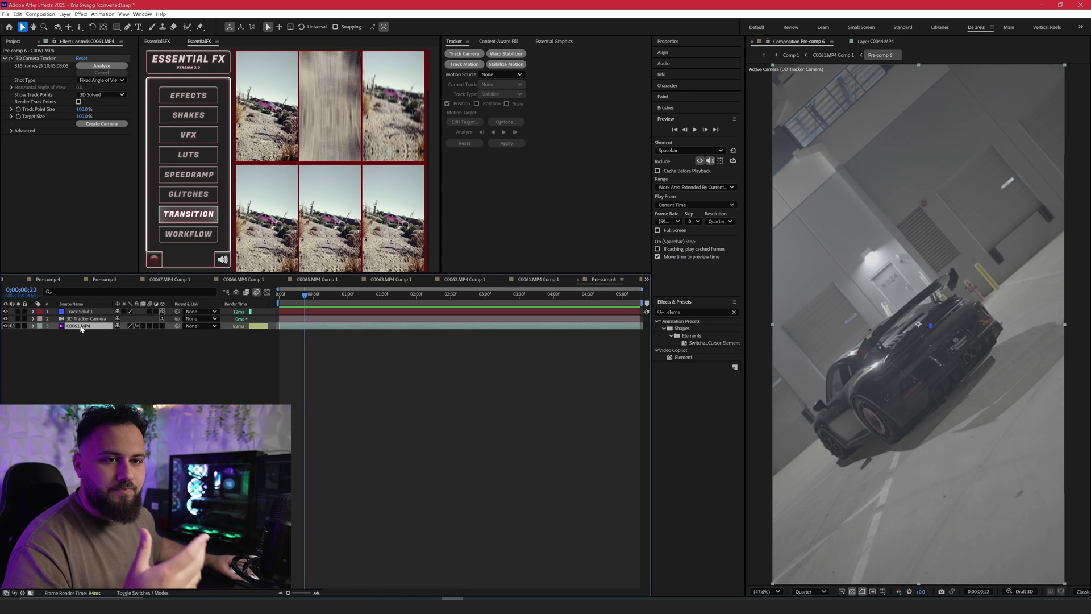
{"action": "left_click_drag", "start_coordinate": [5, 318], "coordinate": [6, 311]}
{"action": "left_click_drag", "start_coordinate": [304, 295], "coordinate": [223, 309]}
{"action": "key", "text": "space"}
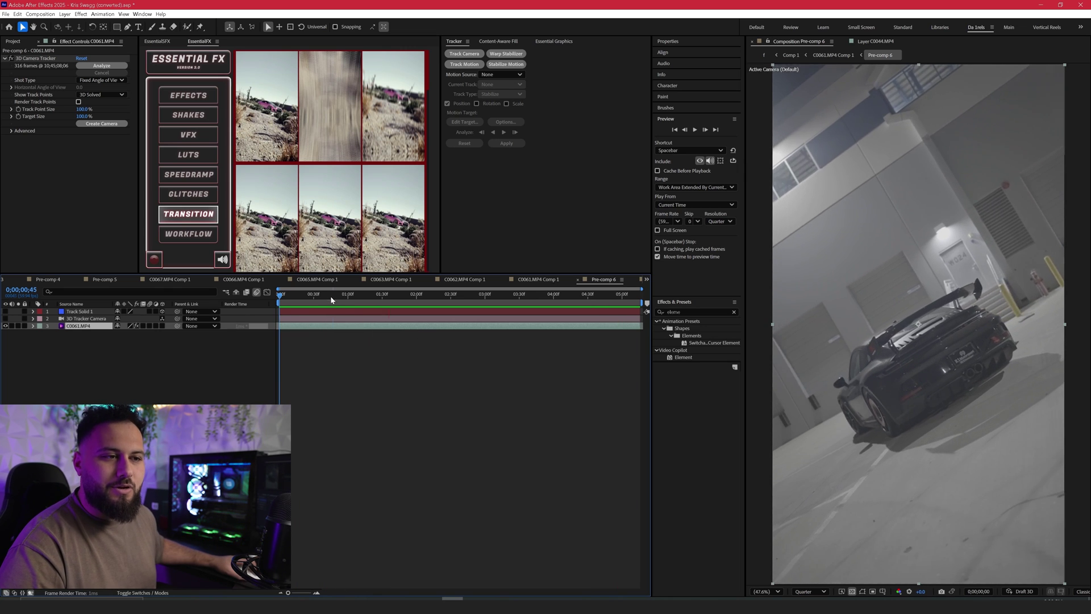
{"action": "key", "text": "space"}
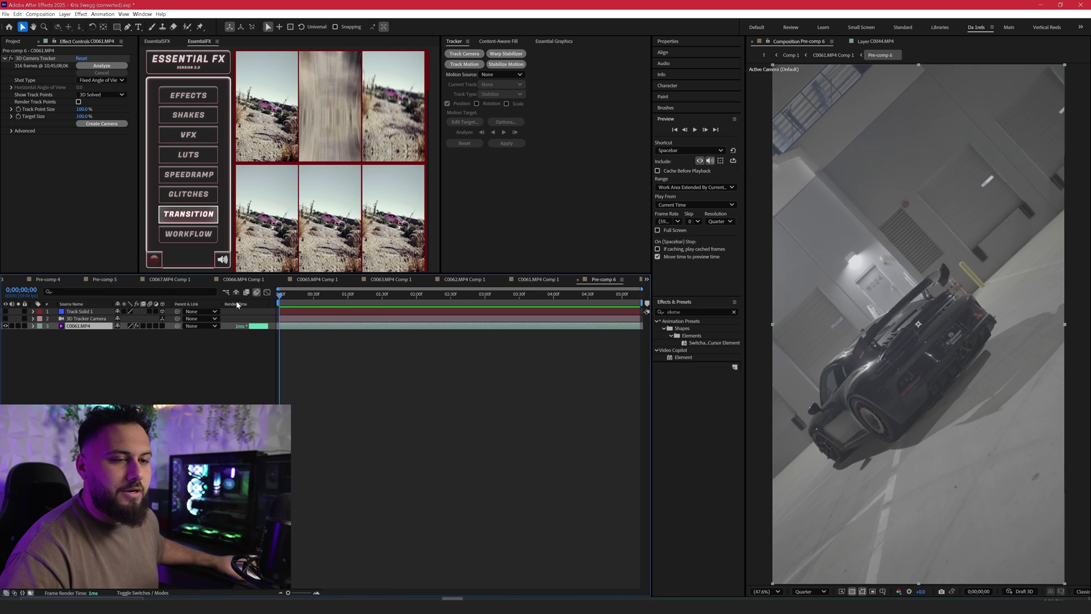
Step: Start Stabilize Motion on C0061.MP4 and inspect the car footage around Track Point 1
{"action": "left_click", "coordinate": [503, 65]}
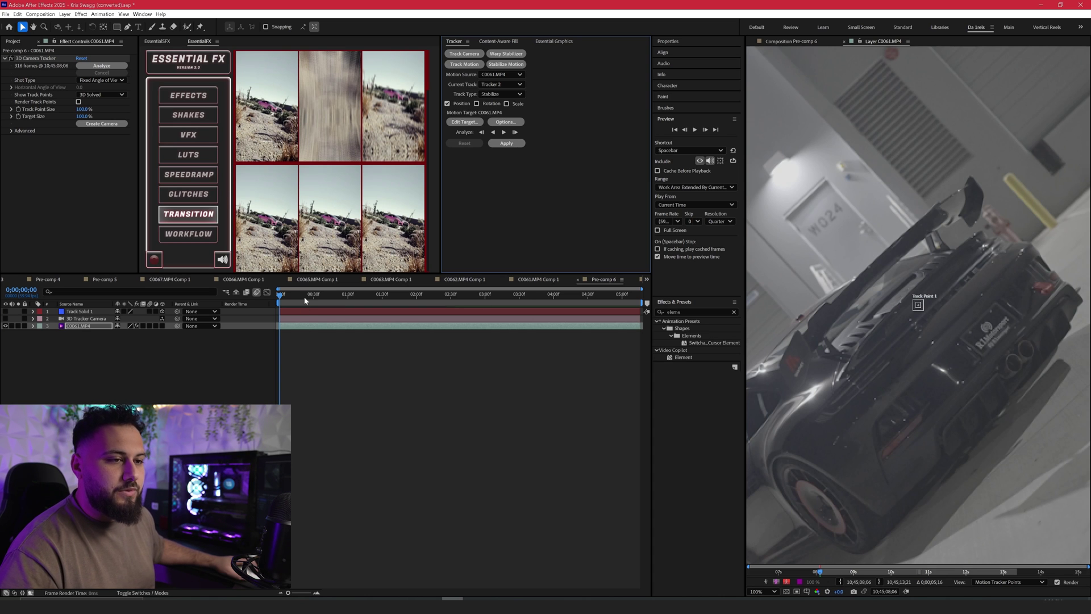
{"action": "left_click_drag", "start_coordinate": [304, 297], "coordinate": [230, 317]}
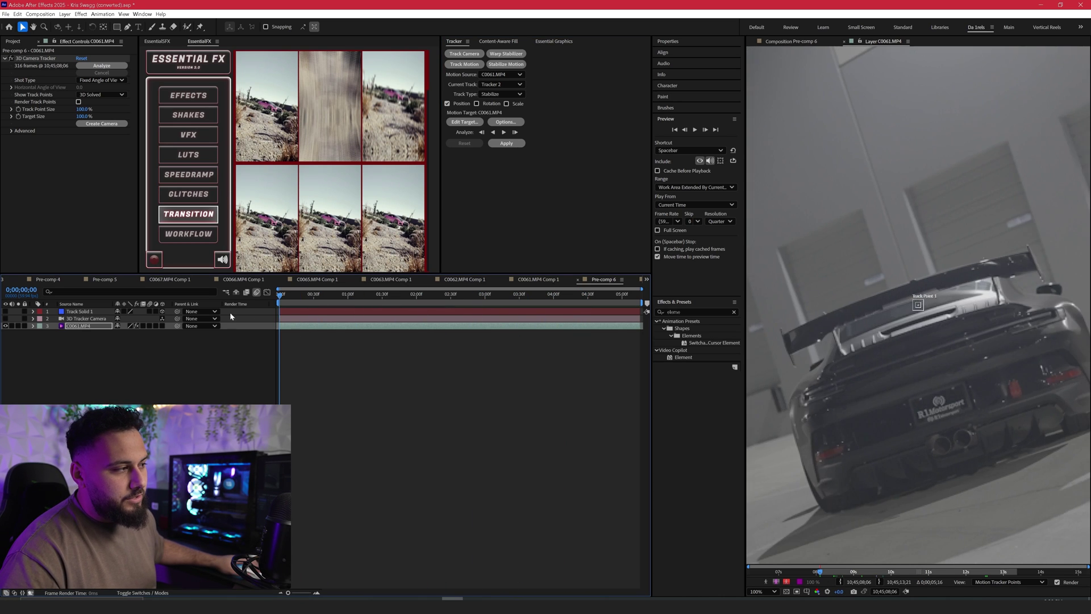
{"action": "key", "text": "period"}
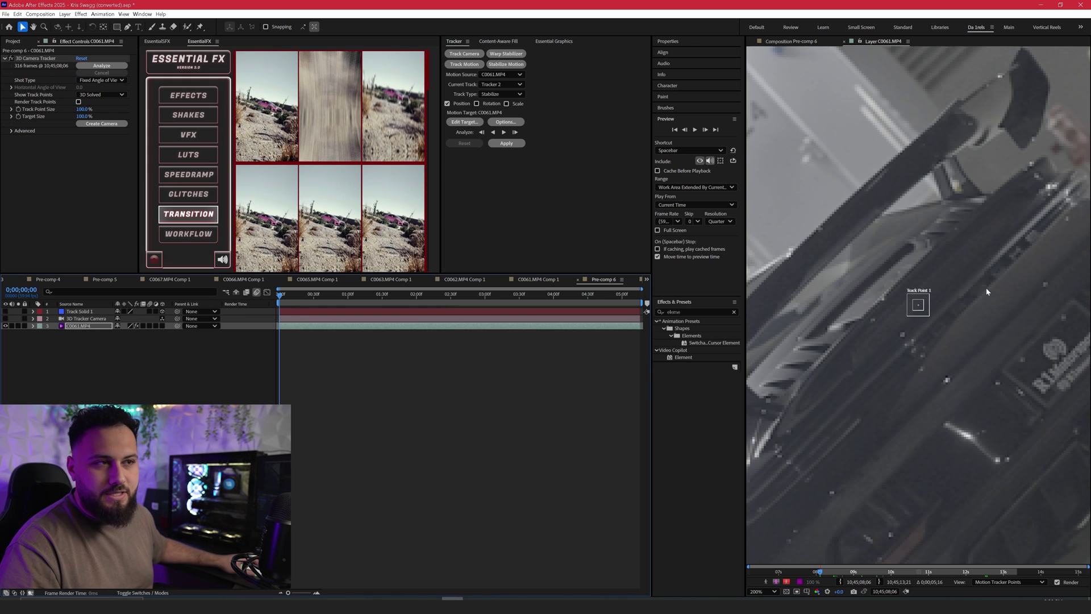
{"action": "key", "text": "comma"}
{"action": "key", "text": "comma"}
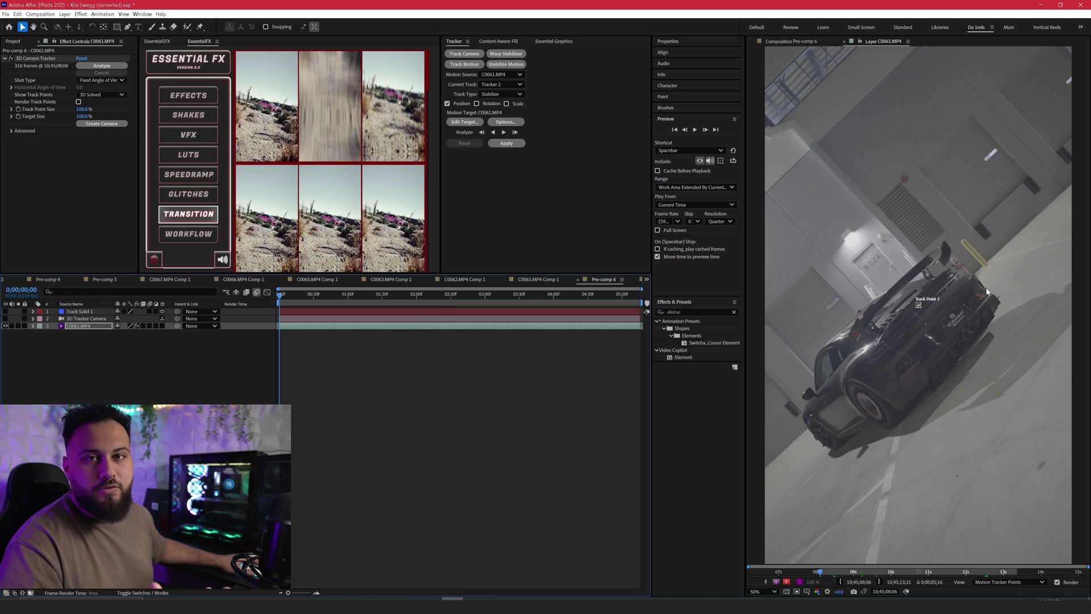
Step: Delete the Track Solid 1 and 3D Tracker Camera layers, and analyze C0061.MP4 with the 3D Camera Tracker effect
{"action": "key", "text": "ctrl+z"}
{"action": "left_click", "coordinate": [38, 59]}
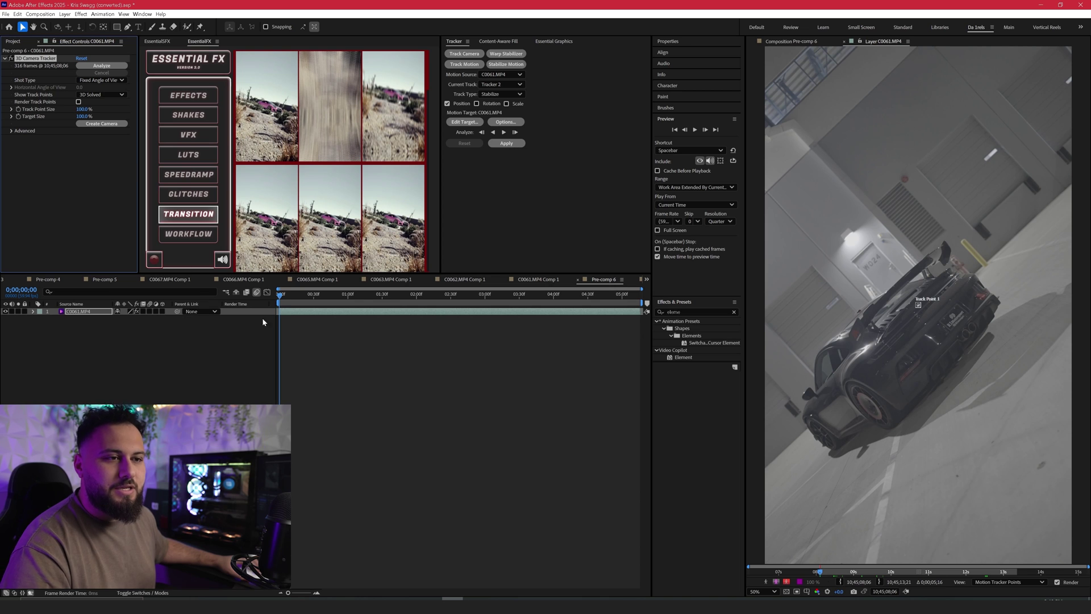
{"action": "mouse_move", "coordinate": [281, 293]}
{"action": "left_mouse_down"}
{"action": "mouse_move", "coordinate": [444, 293]}
{"action": "mouse_move", "coordinate": [269, 293]}
{"action": "left_mouse_up"}
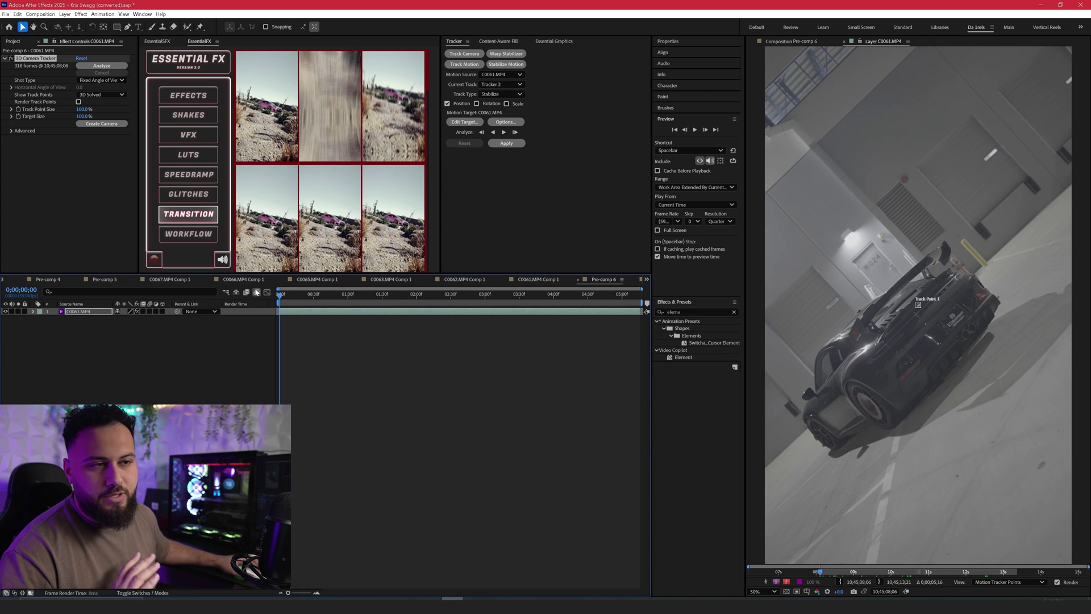
{"action": "left_click", "coordinate": [256, 291]}
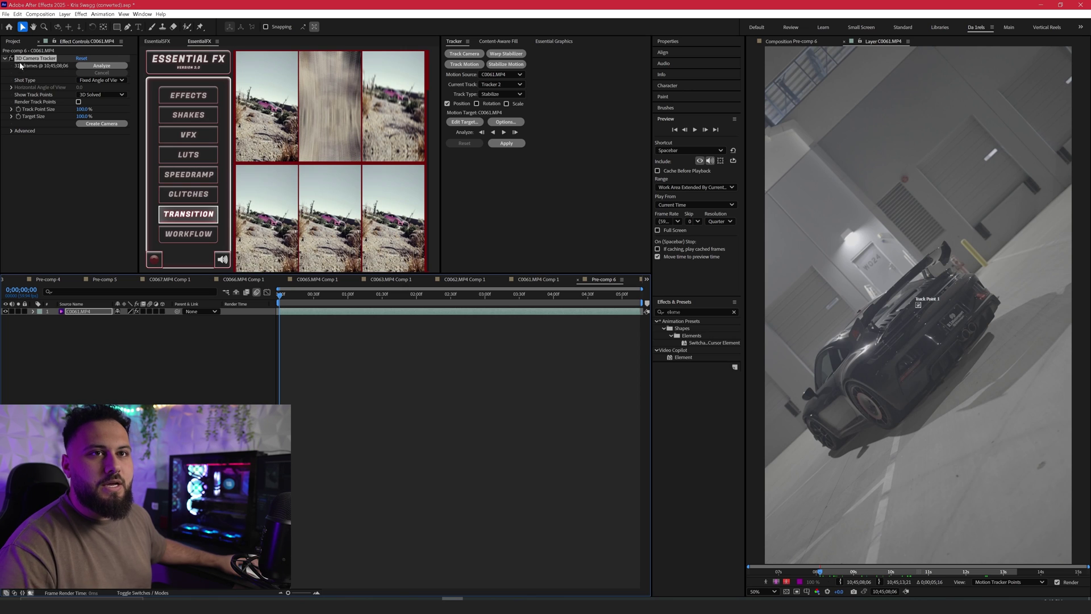
{"action": "left_click", "coordinate": [35, 59]}
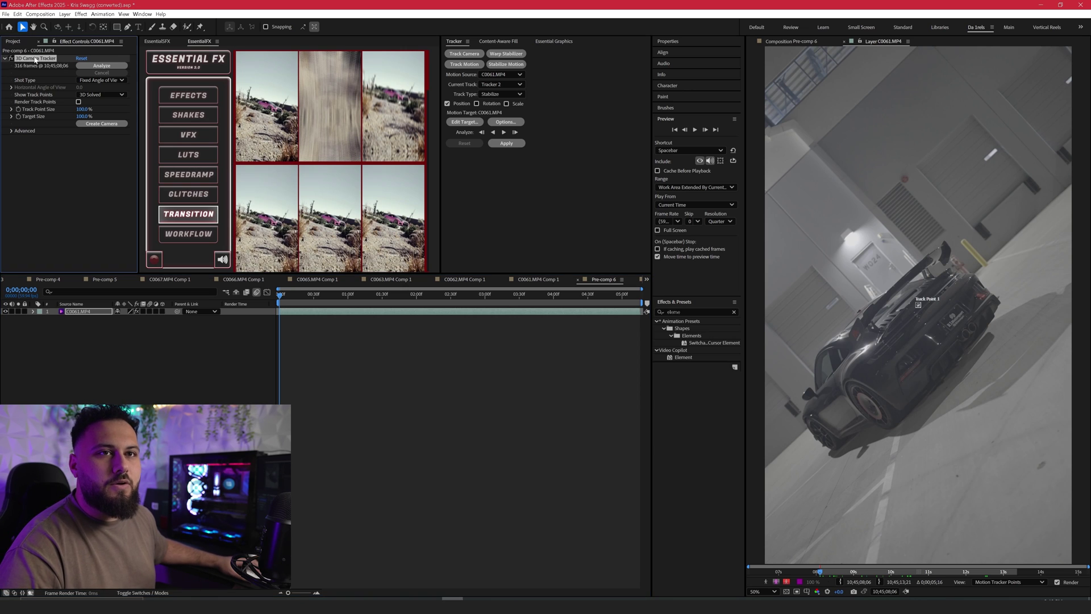
{"action": "left_click", "coordinate": [92, 67]}
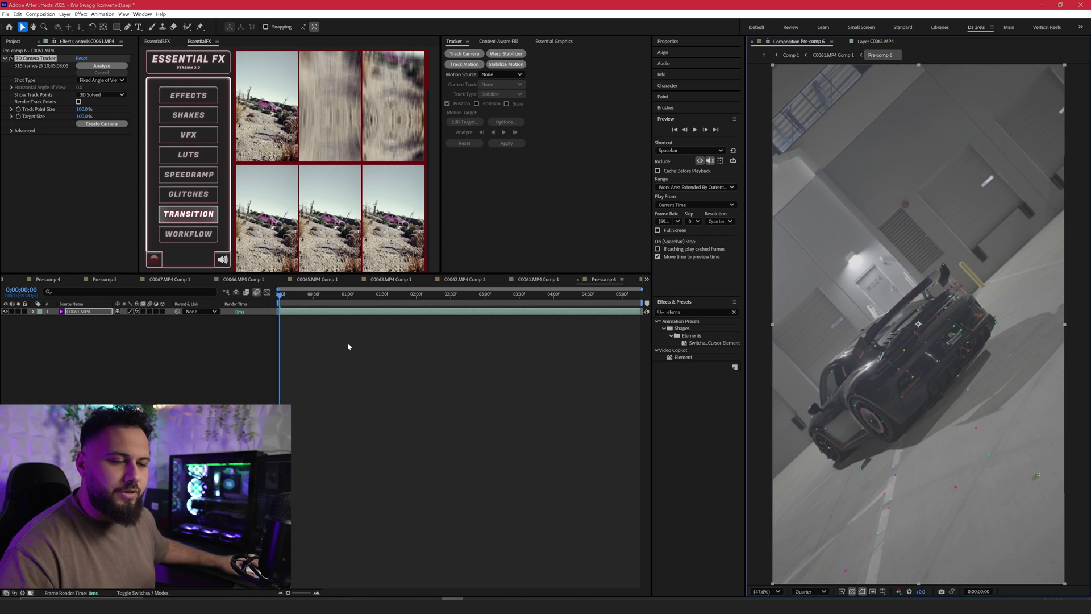
Step: Create a solid and camera from the track points above the car's rear window at the first frame of Pre-comp 6
{"action": "key", "text": "space"}
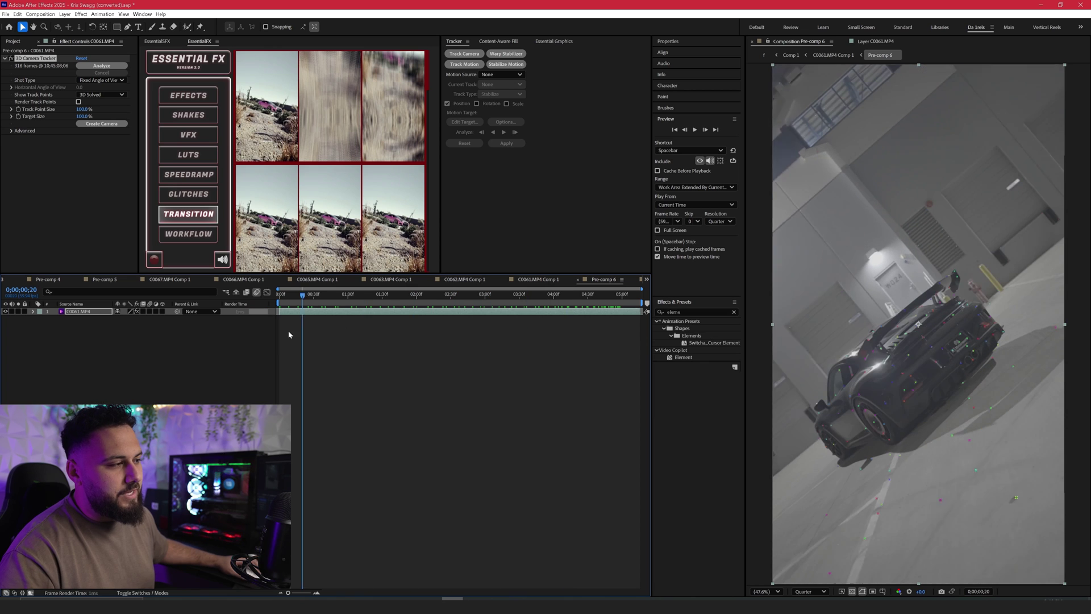
{"action": "key", "text": "space"}
{"action": "key", "text": "space"}
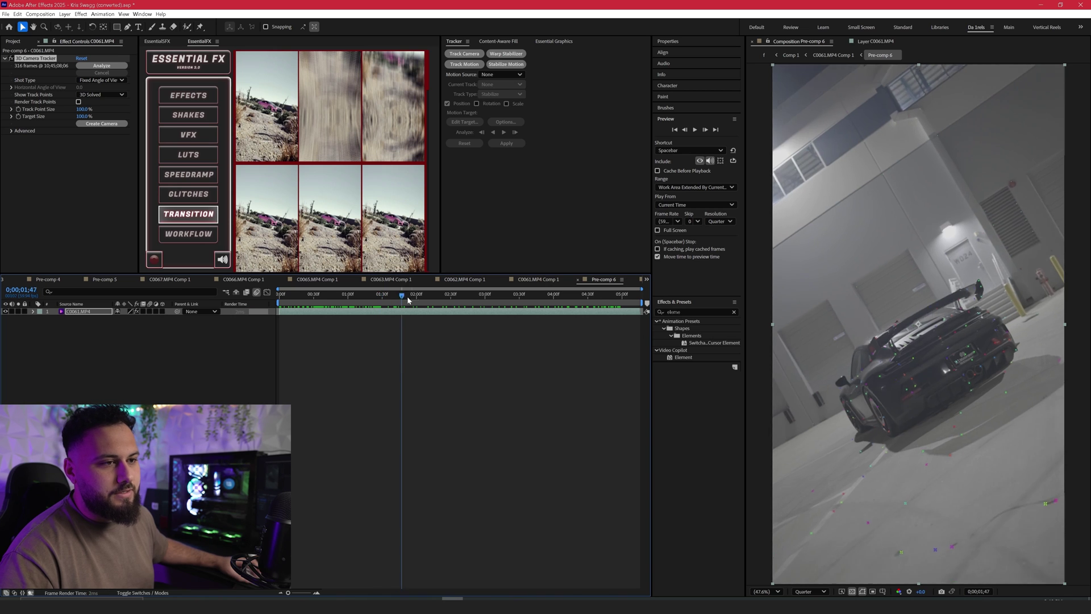
{"action": "left_click_drag", "start_coordinate": [638, 294], "coordinate": [240, 332]}
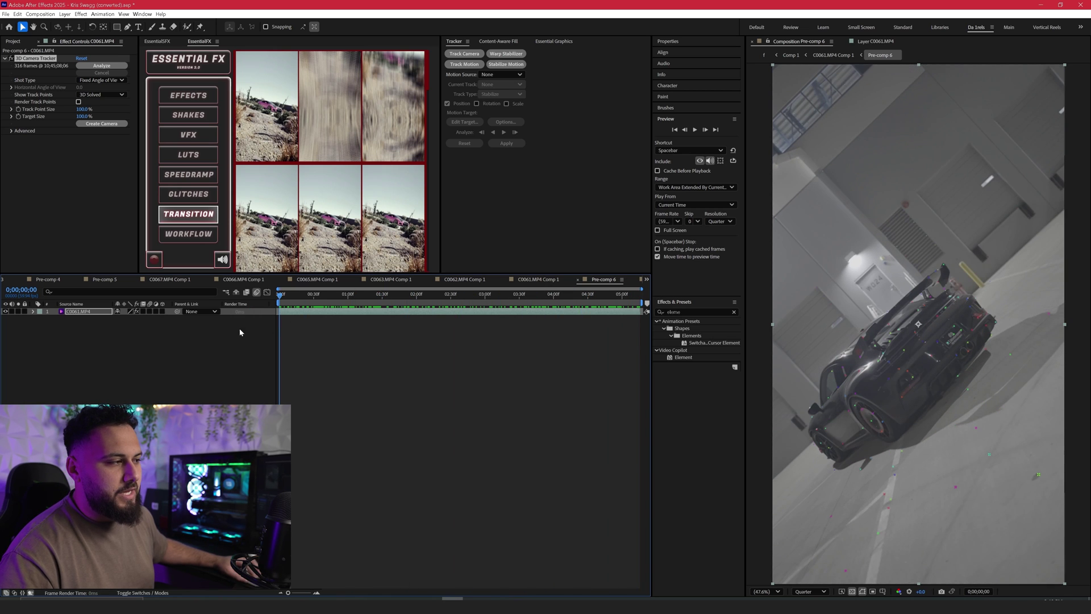
{"action": "right_click", "coordinate": [902, 313]}
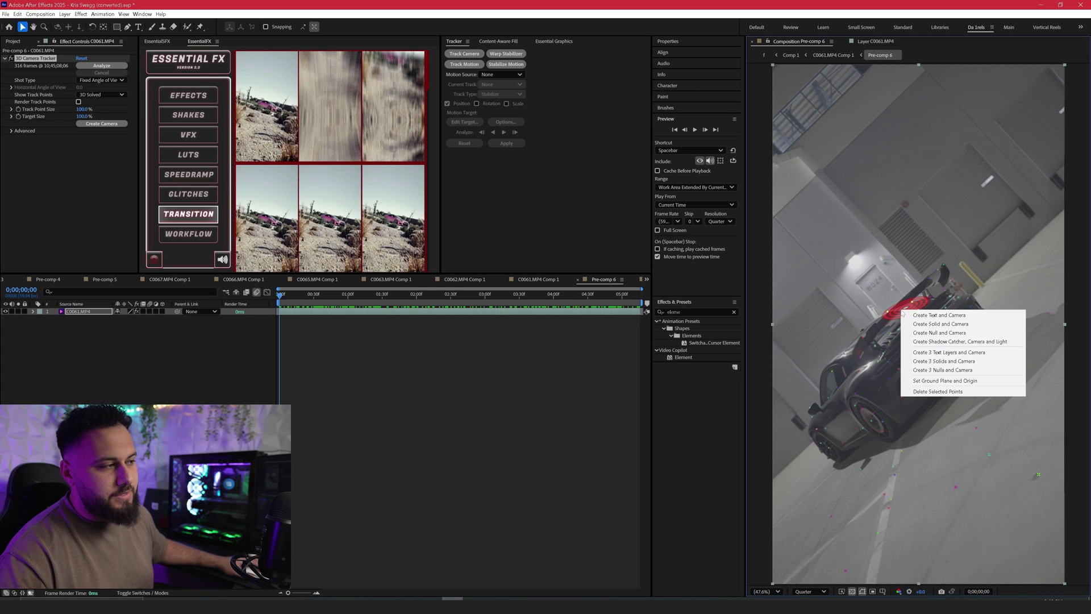
{"action": "left_click", "coordinate": [1003, 327]}
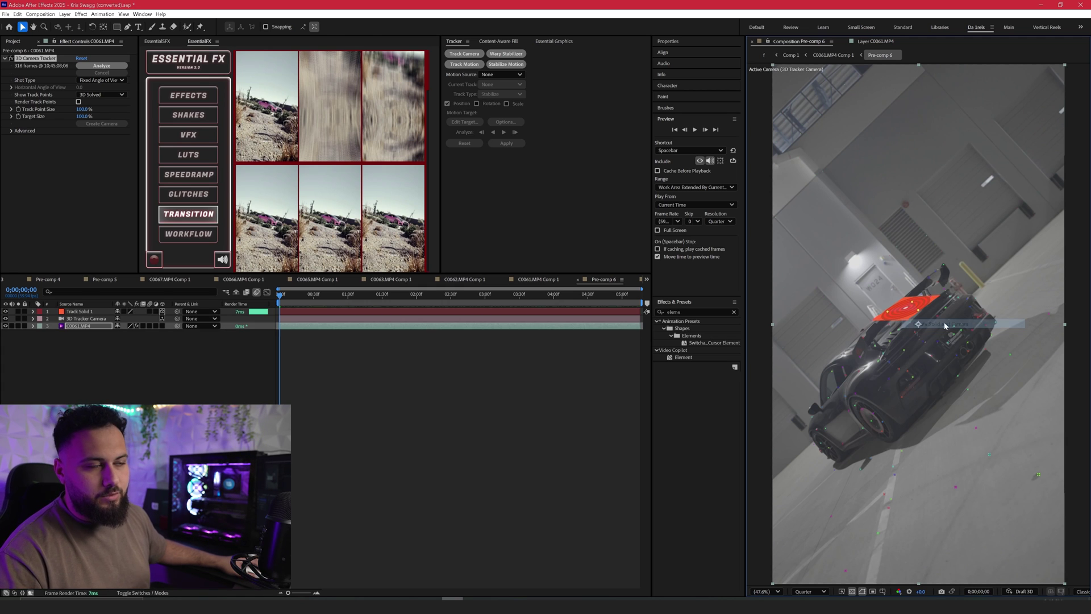
{"action": "left_click_drag", "start_coordinate": [279, 296], "coordinate": [531, 304]}
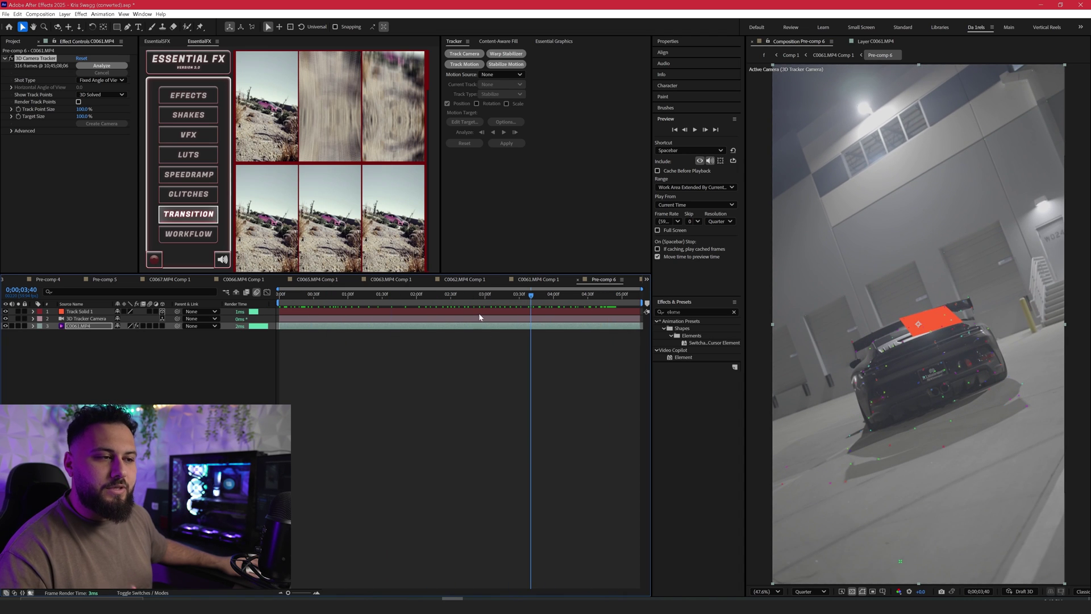
Step: Reveal the Position property of Track Solid 1 and shift the solid sideways over the car's roof at 0;00;02;02
{"action": "left_click", "coordinate": [479, 312]}
{"action": "key", "text": "p"}
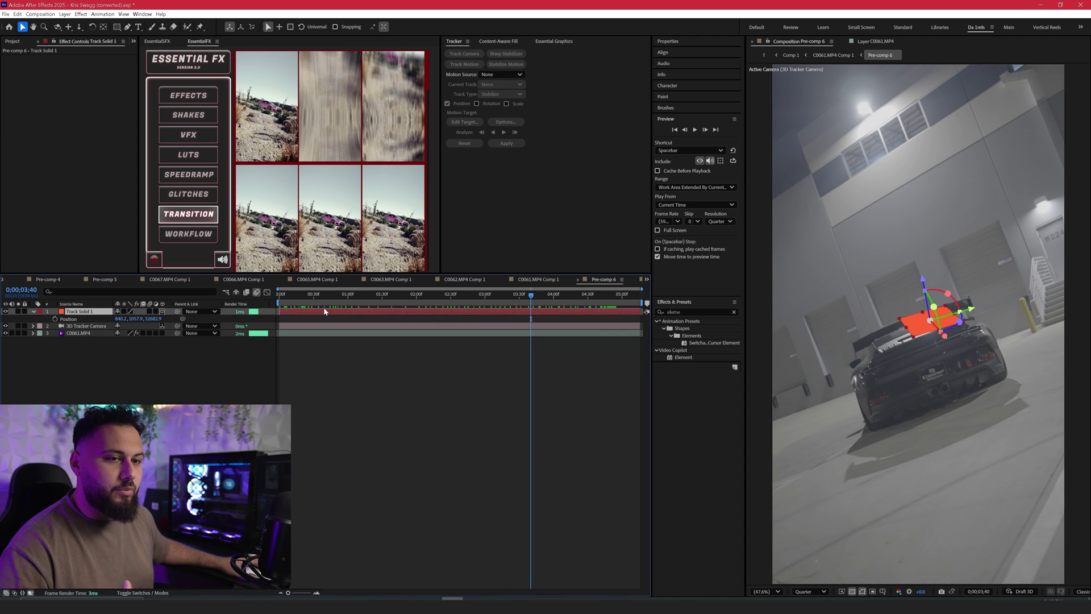
{"action": "left_click_drag", "start_coordinate": [364, 298], "coordinate": [418, 300]}
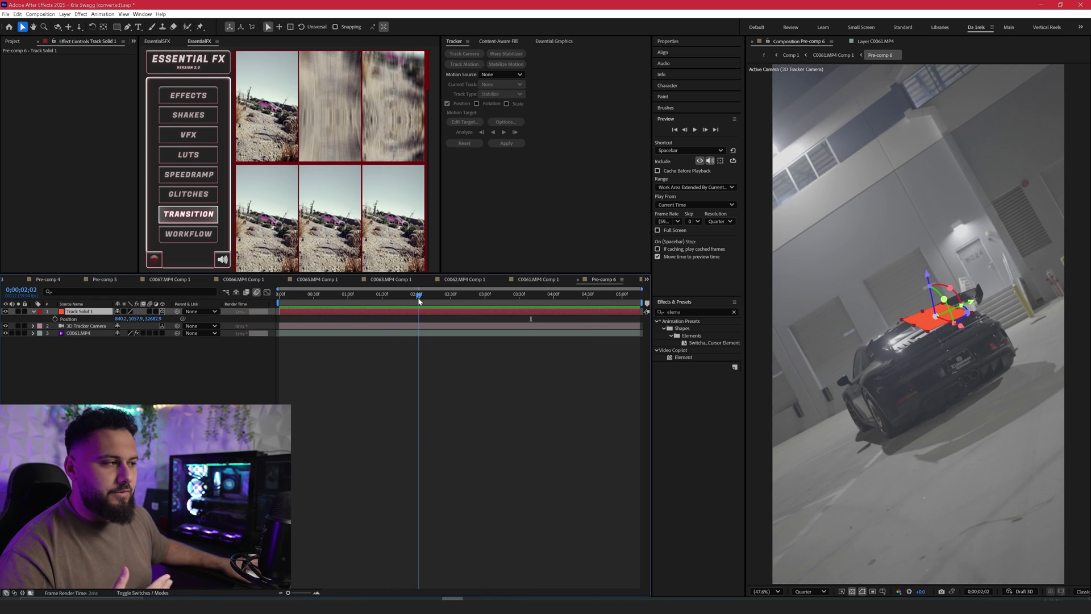
{"action": "left_click_drag", "start_coordinate": [975, 305], "coordinate": [923, 291]}
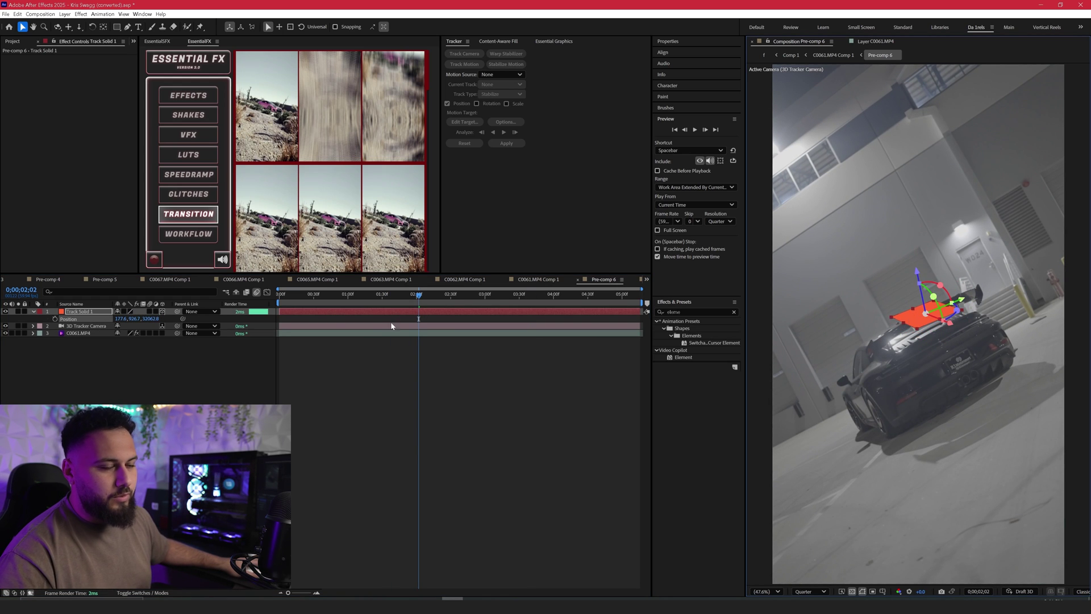
Step: Refine the position of Track Solid 1 above the car at 0;00;04;07 and again at the first frame
{"action": "left_click_drag", "start_coordinate": [419, 294], "coordinate": [561, 295]}
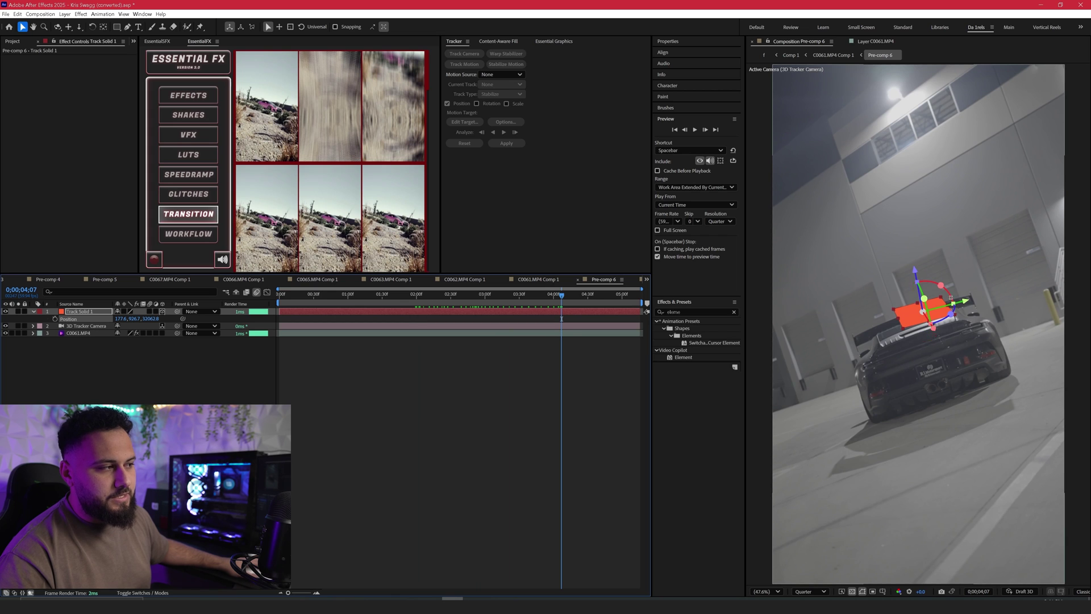
{"action": "left_click_drag", "start_coordinate": [960, 303], "coordinate": [947, 306]}
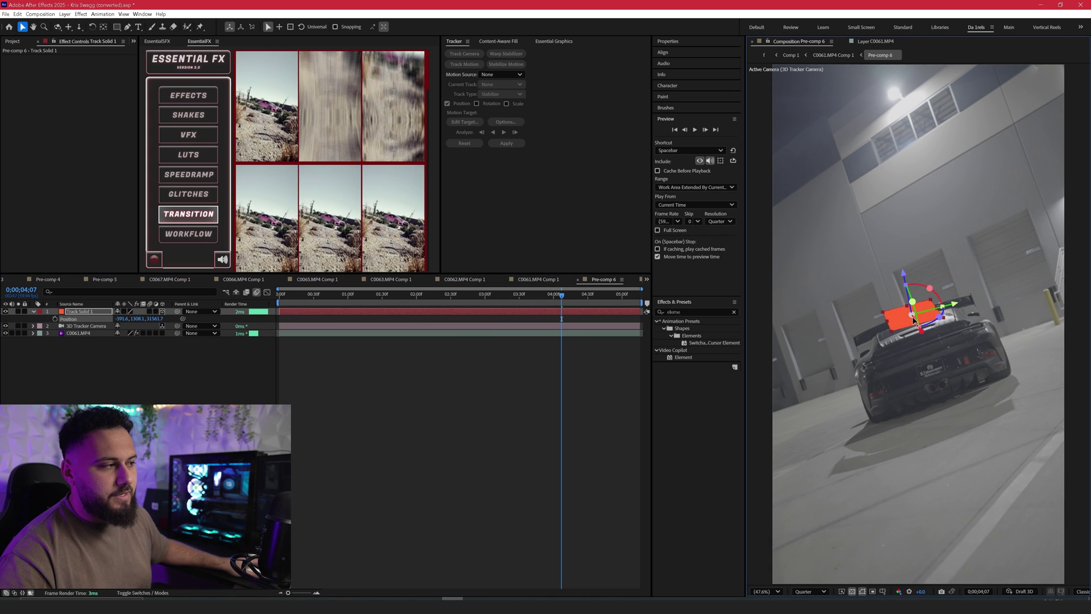
{"action": "left_click_drag", "start_coordinate": [590, 294], "coordinate": [232, 324]}
{"action": "left_click_drag", "start_coordinate": [881, 294], "coordinate": [927, 303]}
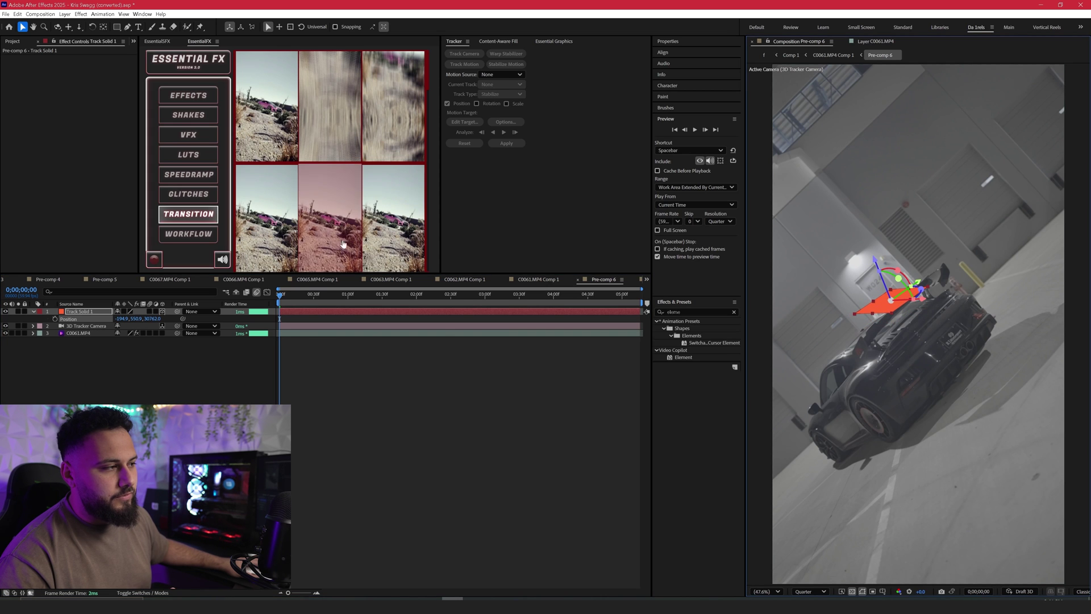
{"action": "left_click_drag", "start_coordinate": [284, 296], "coordinate": [352, 310]}
{"action": "key", "text": "Home"}
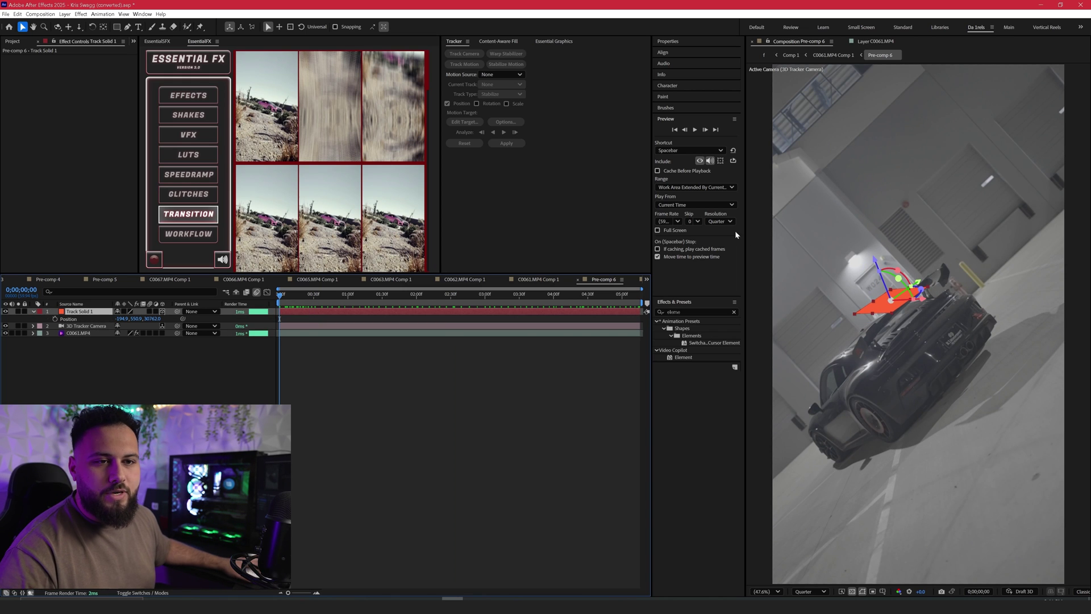
Step: Scale Track Solid 1 to 93% and pre-compose it, leaving all attributes in Pre-comp 6
{"action": "left_click_drag", "start_coordinate": [158, 319], "coordinate": [147, 318]}
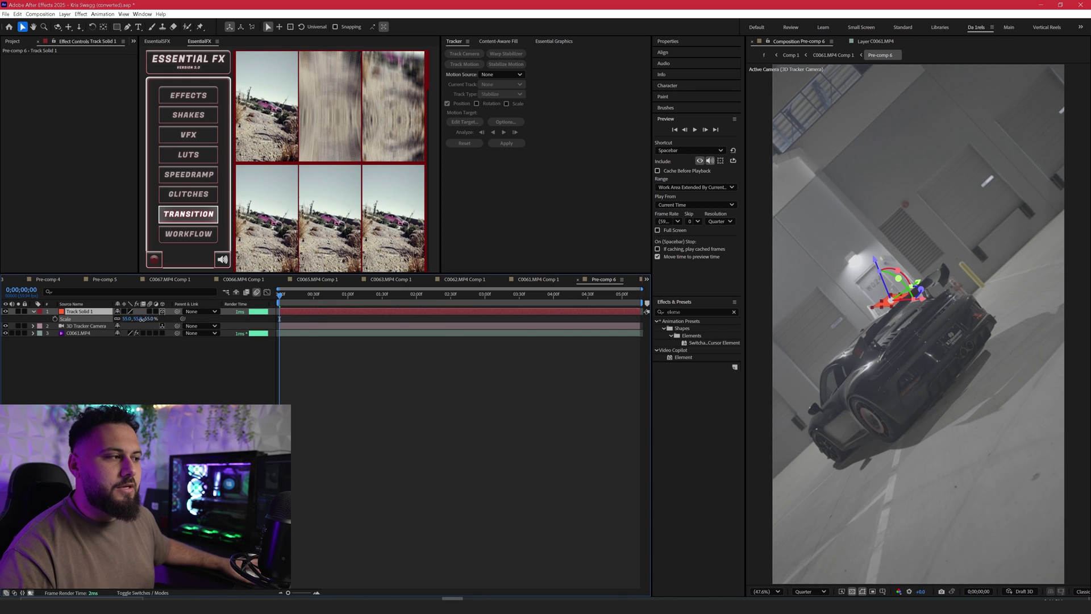
{"action": "right_click", "coordinate": [295, 312]}
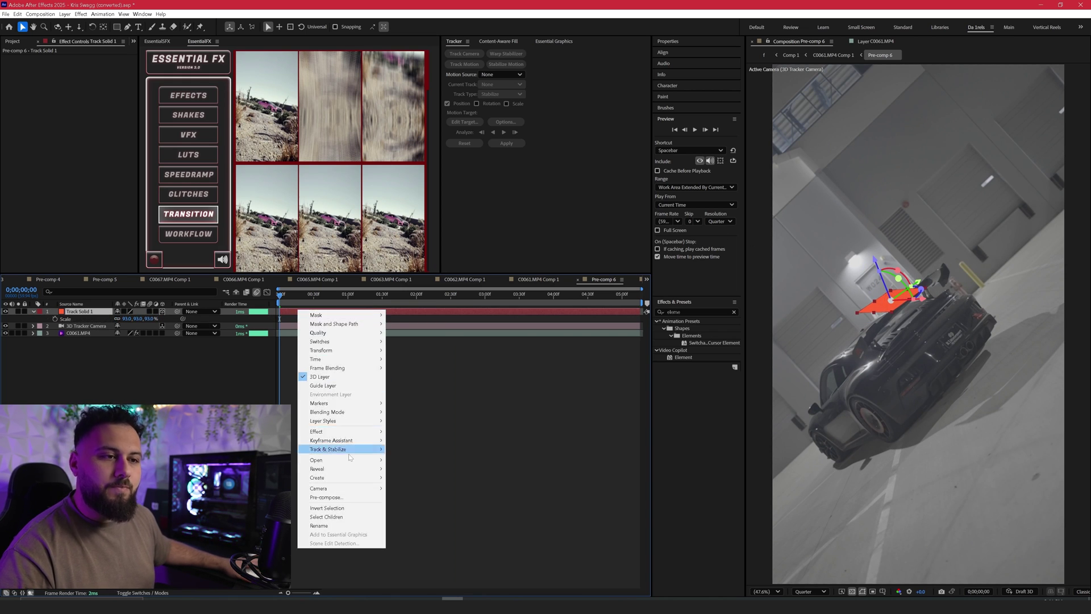
{"action": "left_click", "coordinate": [330, 496]}
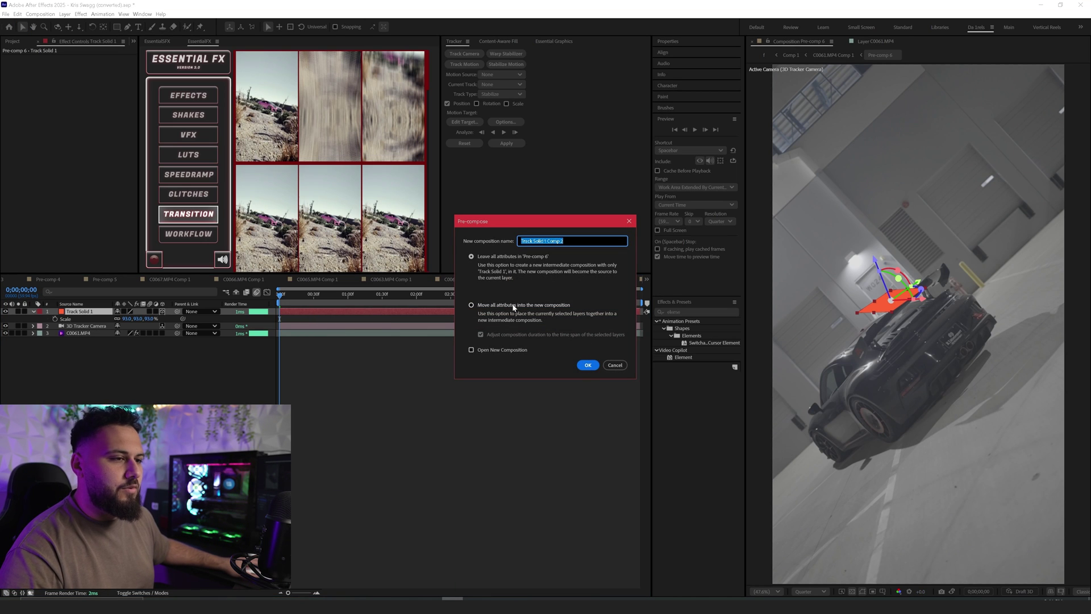
{"action": "key", "text": "Return"}
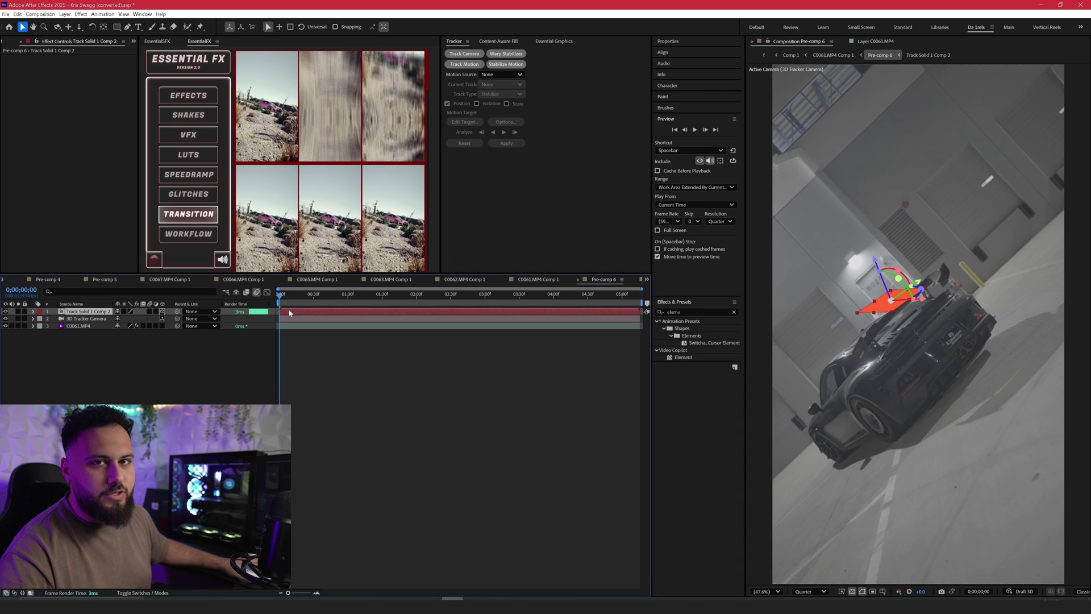
Step: Open the Track Solid 1 Comp 2 composition and go to its first frame
{"action": "double_click", "coordinate": [288, 312]}
{"action": "left_click", "coordinate": [545, 295]}
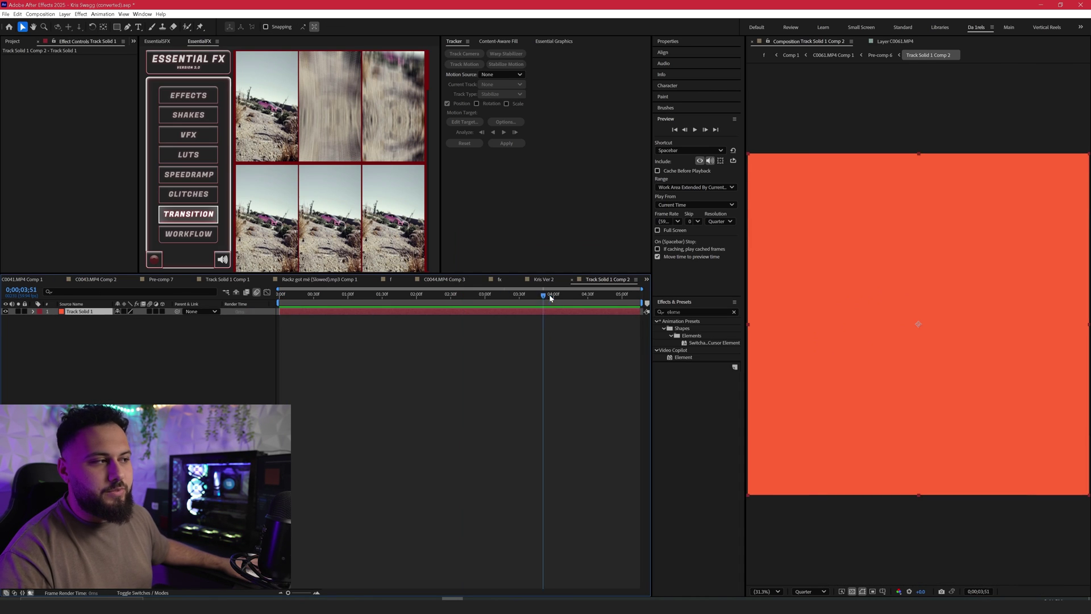
{"action": "left_click_drag", "start_coordinate": [549, 298], "coordinate": [238, 281]}
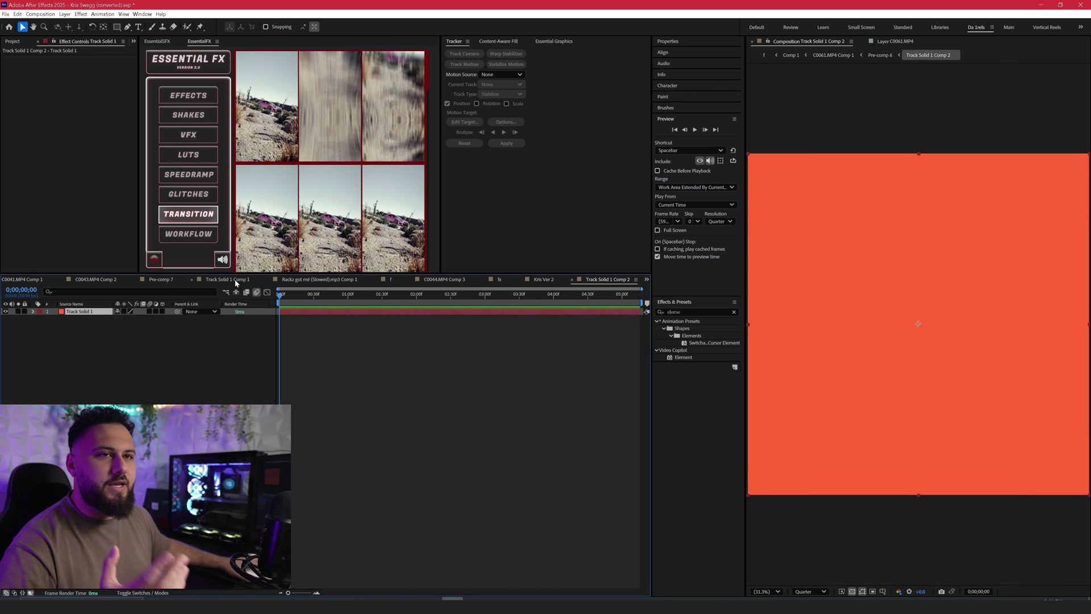
Step: Draw an upright five-pointed star, about 230 px in outer radius, as a new shape layer above and beside the solid's centre
{"action": "left_click", "coordinate": [129, 27]}
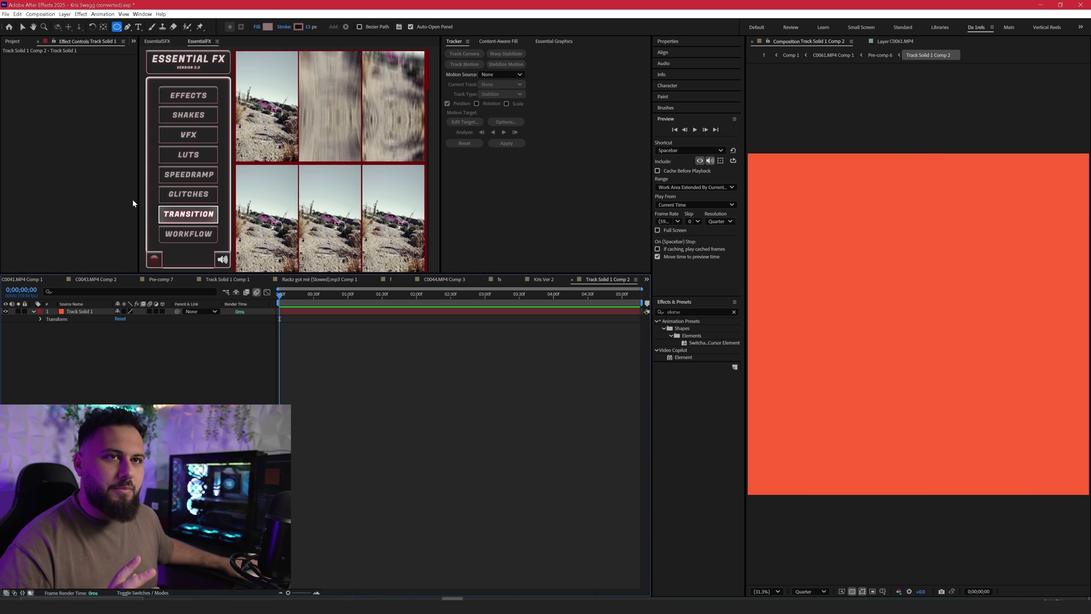
{"action": "left_click", "coordinate": [72, 311]}
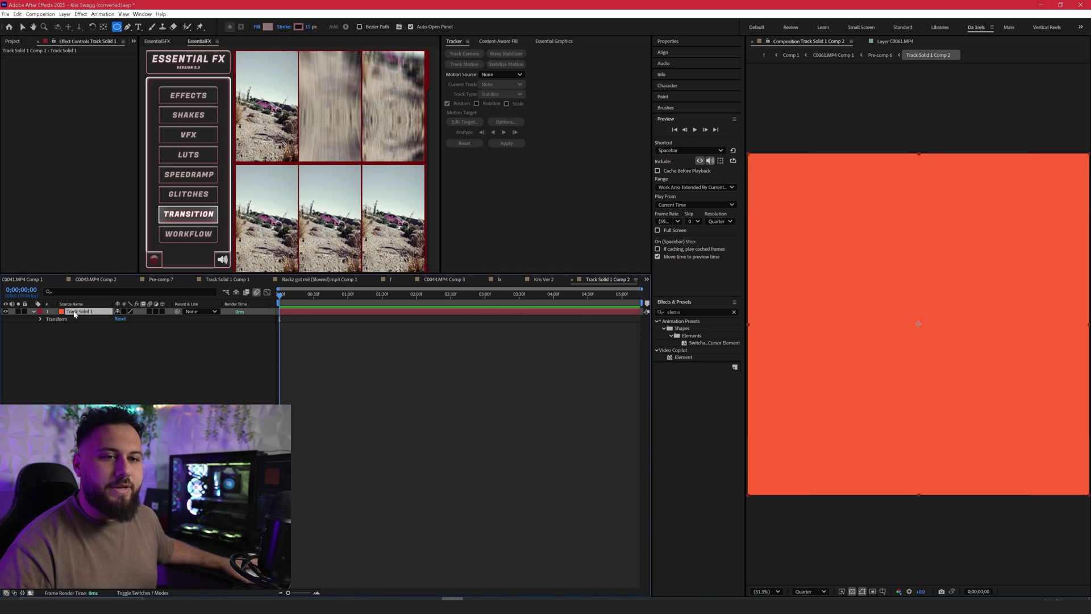
{"action": "left_click", "coordinate": [141, 367]}
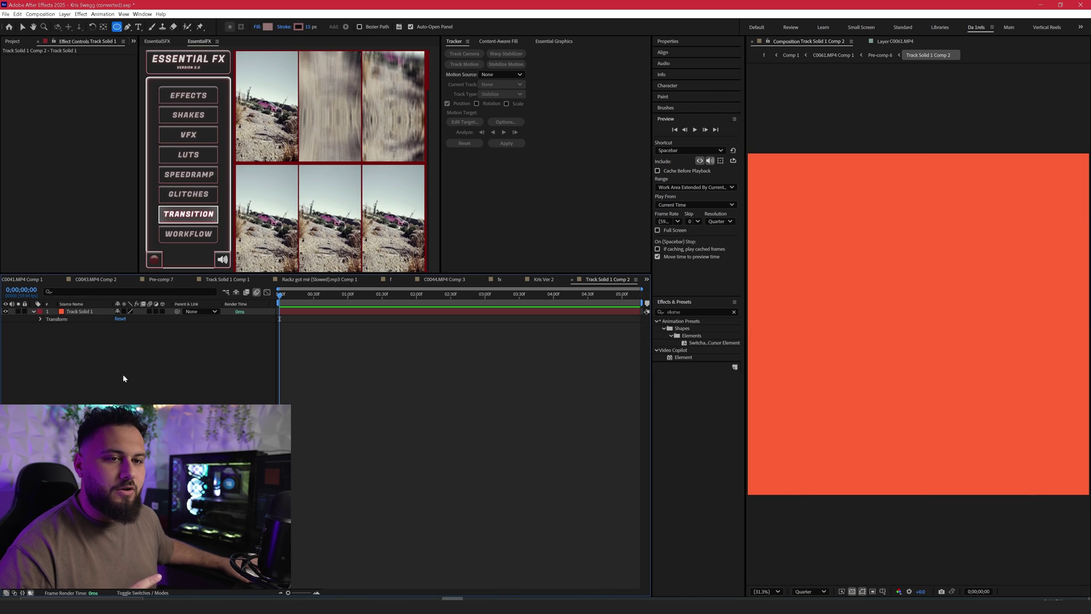
{"action": "left_click", "coordinate": [115, 27]}
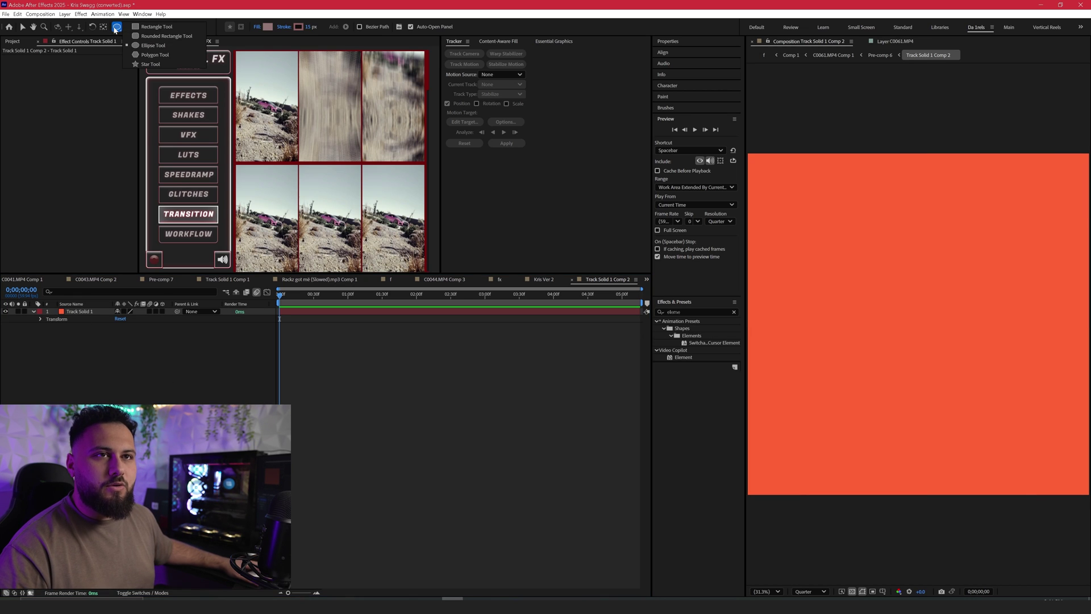
{"action": "left_click", "coordinate": [164, 64]}
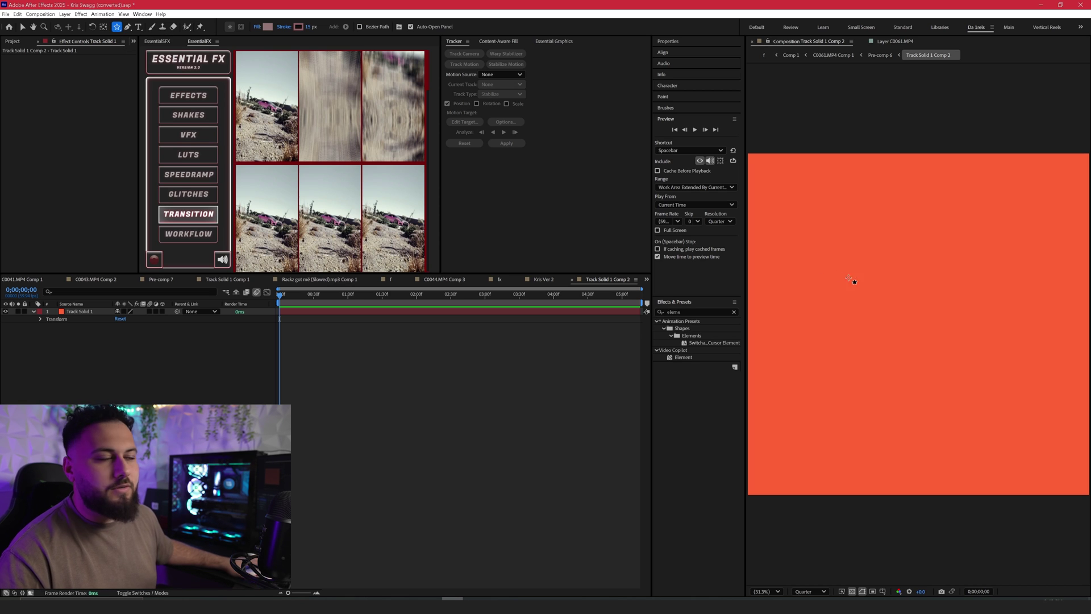
{"action": "left_click_drag", "start_coordinate": [878, 274], "coordinate": [918, 323]}
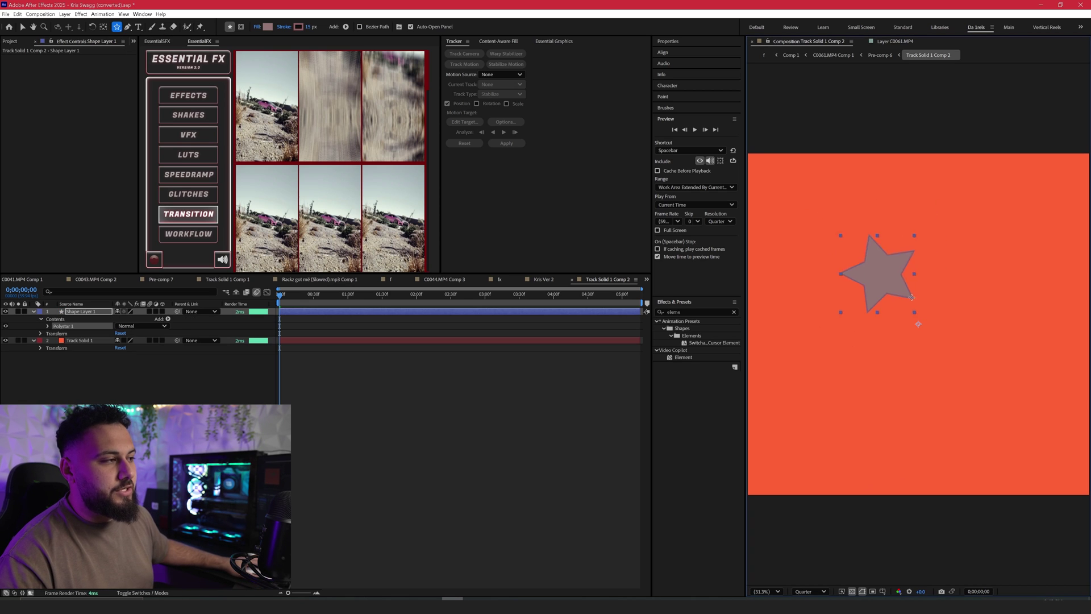
{"action": "left_click_drag", "start_coordinate": [895, 287], "coordinate": [892, 290]}
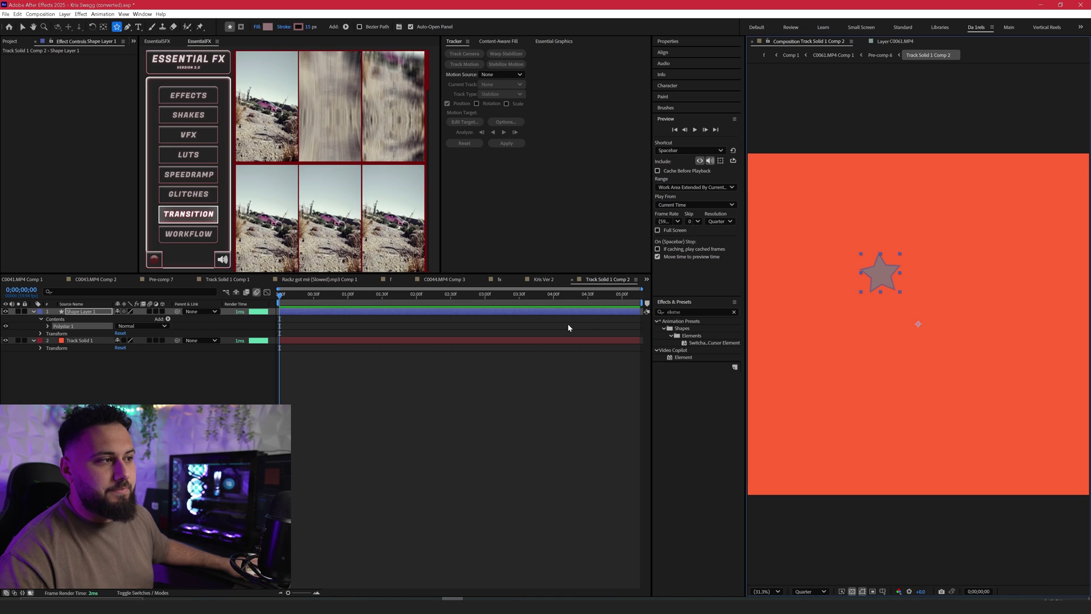
Step: Set the star's fill to light blue (H 230°, S 48%, B 100%) and its stroke to white FFFFFF
{"action": "left_click", "coordinate": [267, 26]}
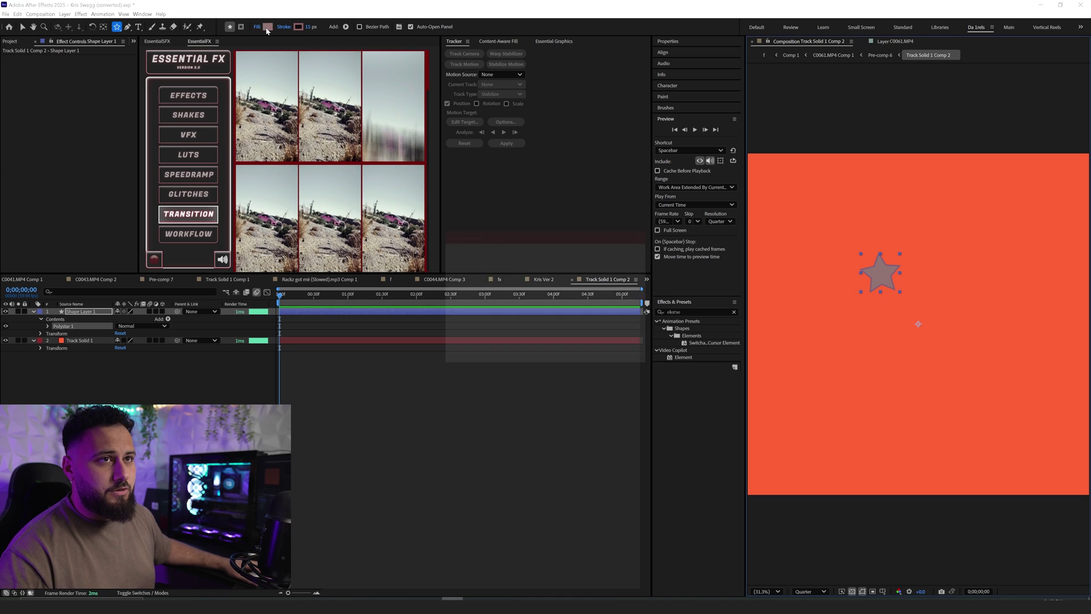
{"action": "left_click", "coordinate": [566, 326]}
{"action": "left_click", "coordinate": [492, 272]}
{"action": "left_click_drag", "start_coordinate": [492, 271], "coordinate": [567, 287]}
{"action": "left_click", "coordinate": [566, 263]}
{"action": "left_click_drag", "start_coordinate": [500, 253], "coordinate": [500, 239]}
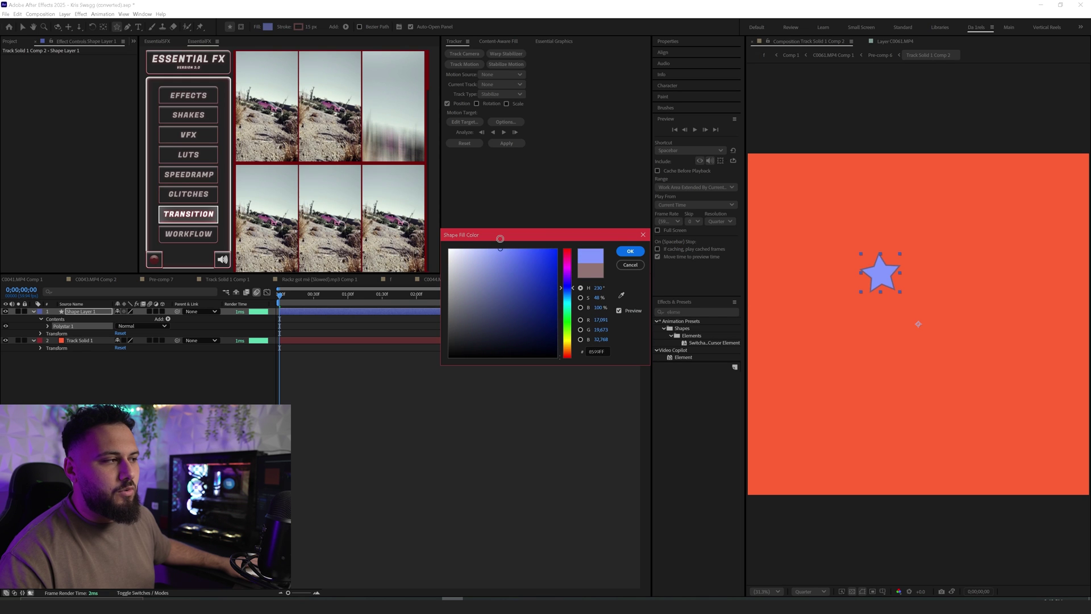
{"action": "left_click", "coordinate": [620, 255]}
{"action": "left_click", "coordinate": [298, 27]}
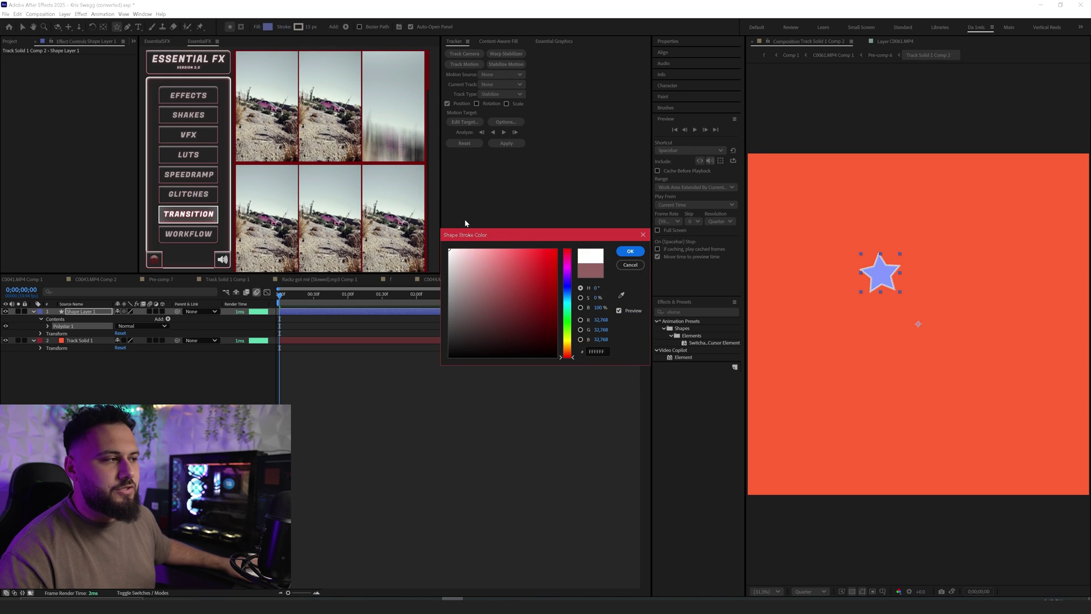
{"action": "left_click", "coordinate": [641, 251]}
Step: Show the proportional grid and move the star to the centre of the solid
{"action": "left_click", "coordinate": [23, 26]}
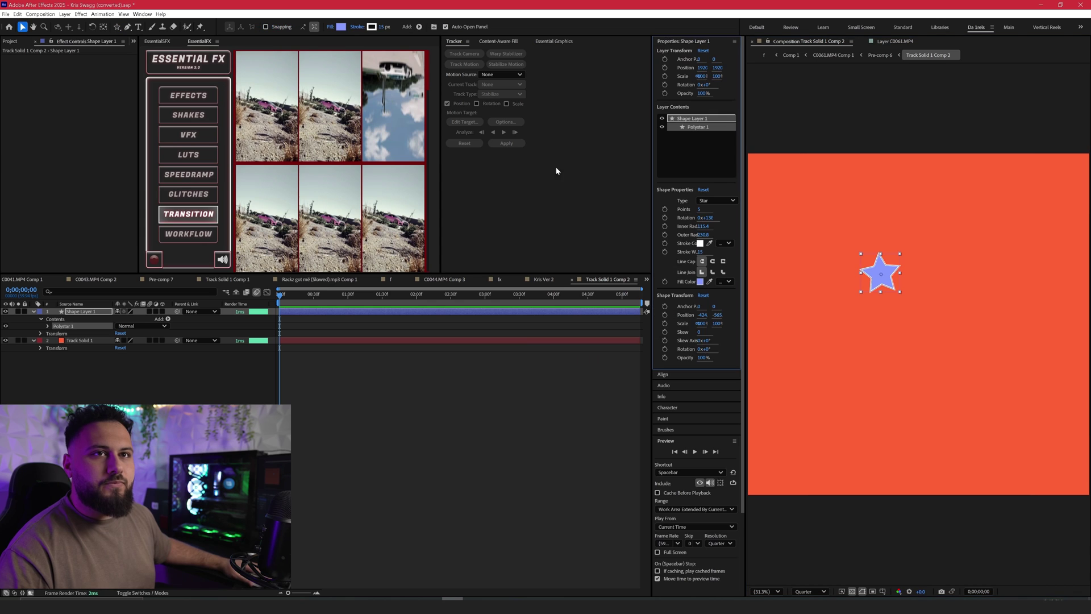
{"action": "left_click_drag", "start_coordinate": [887, 274], "coordinate": [901, 299]}
{"action": "left_click", "coordinate": [883, 591]}
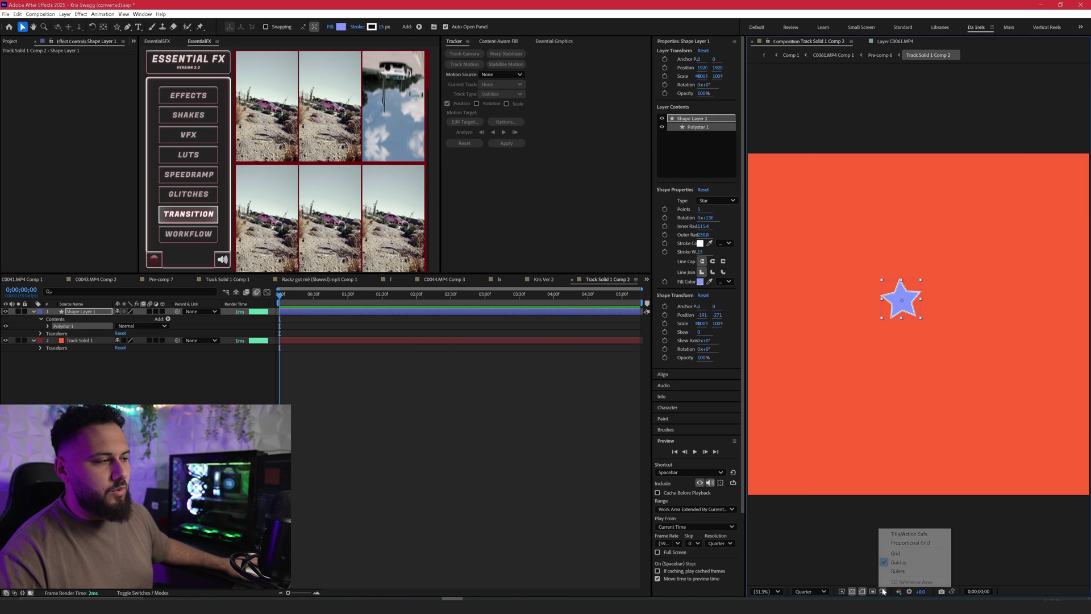
{"action": "left_click", "coordinate": [900, 544]}
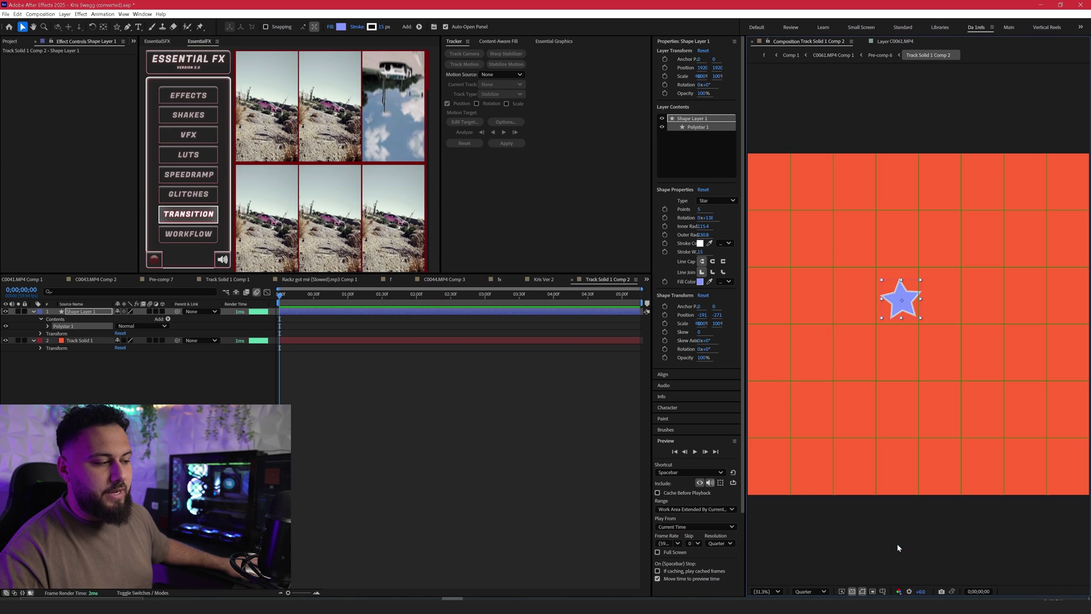
{"action": "left_click_drag", "start_coordinate": [910, 299], "coordinate": [925, 322]}
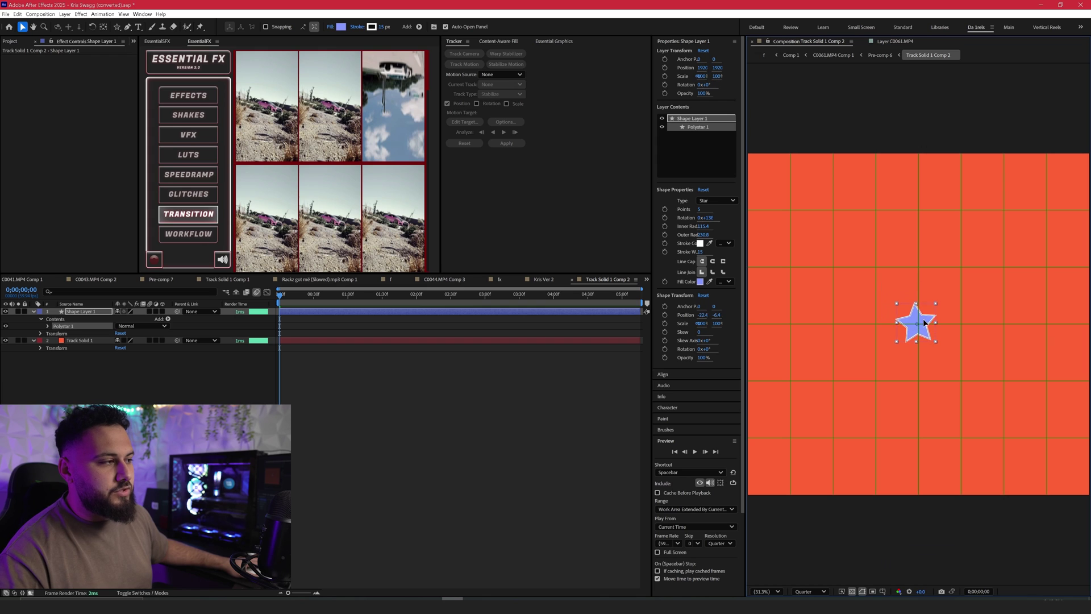
{"action": "left_click", "coordinate": [373, 347]}
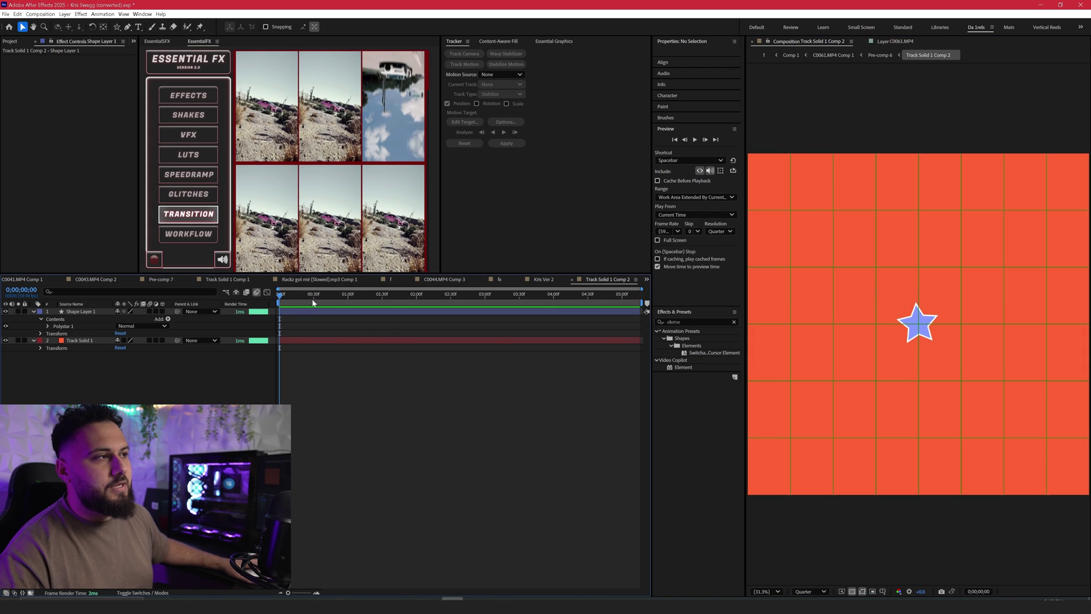
Step: Return to Pre-comp 6 and change the orientation of Track Solid 1 Comp 2 at 0;00;01;43 so the solid faces the camera
{"action": "left_click_drag", "start_coordinate": [312, 301], "coordinate": [364, 297]}
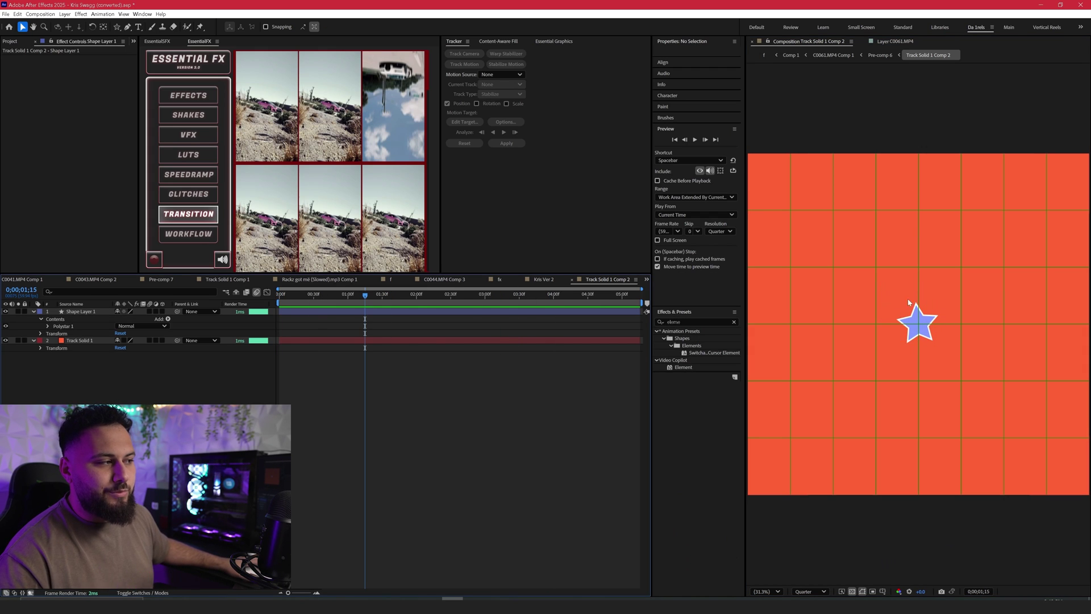
{"action": "left_click", "coordinate": [879, 55]}
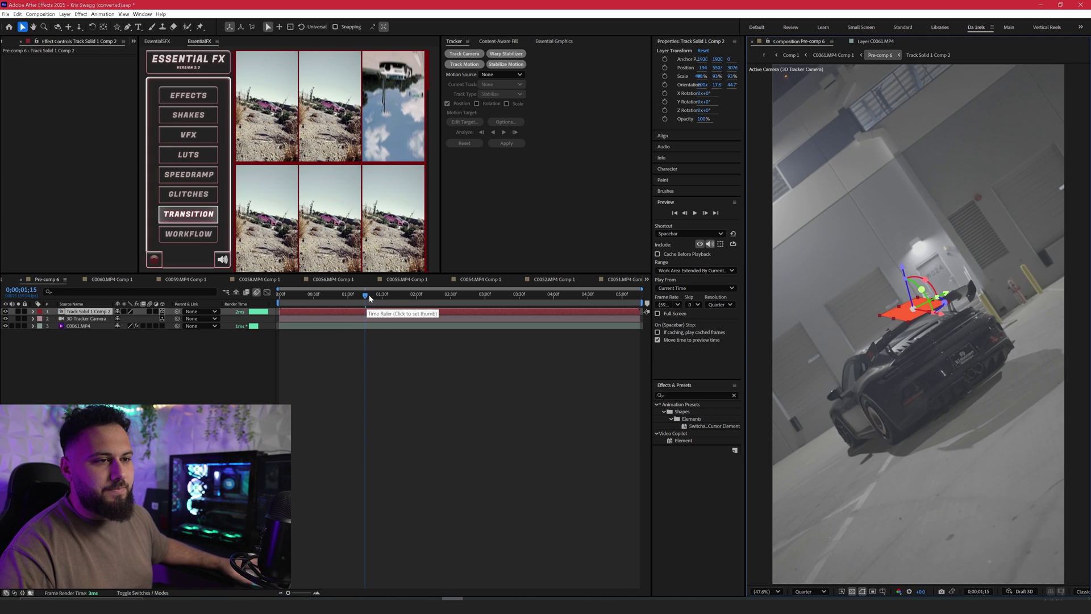
{"action": "left_click_drag", "start_coordinate": [368, 297], "coordinate": [397, 296]}
{"action": "key", "text": "r"}
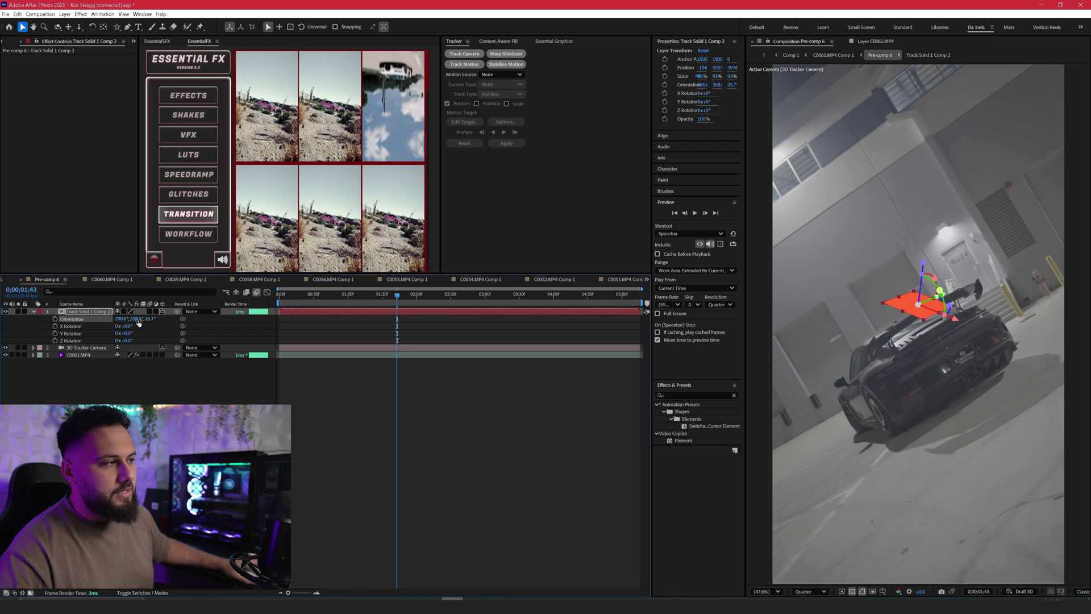
{"action": "left_click_drag", "start_coordinate": [125, 319], "coordinate": [141, 316]}
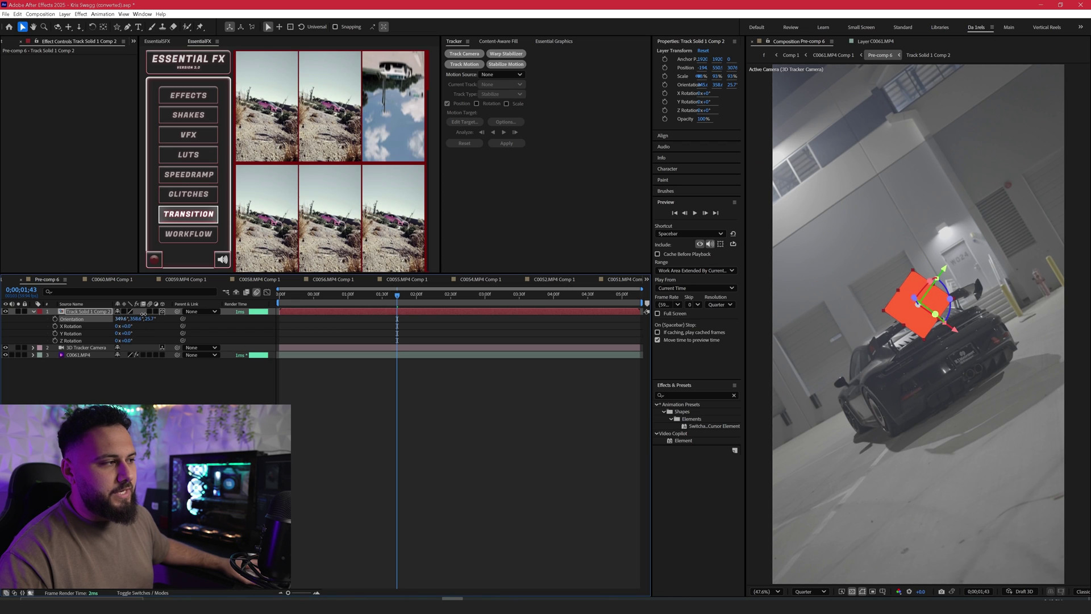
{"action": "left_click", "coordinate": [484, 489]}
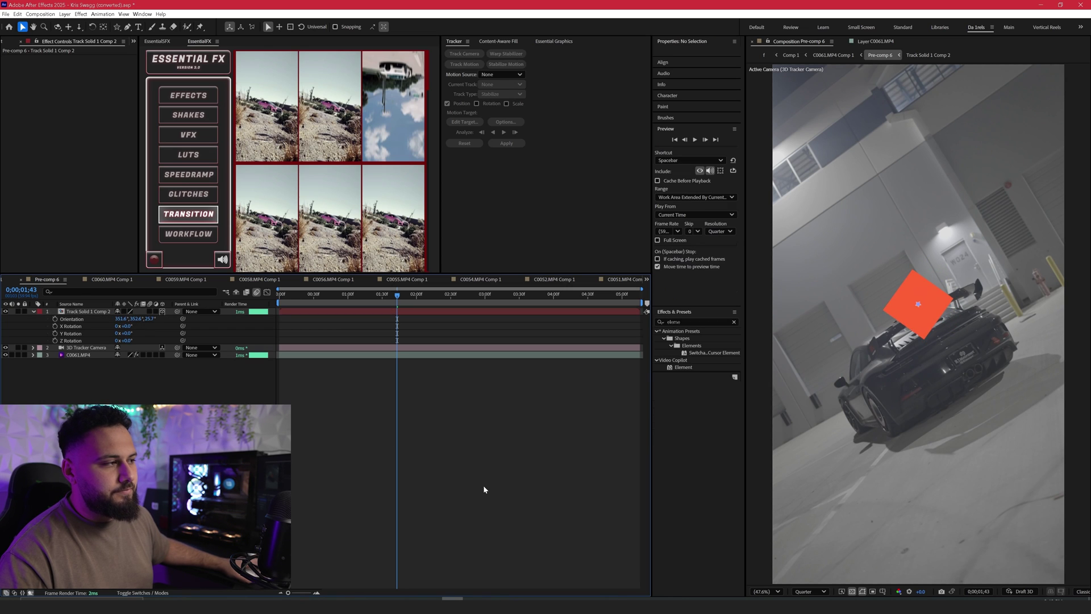
Step: Check the star on the tracked solid up close and set the composition's preview resolution to Full
{"action": "scroll", "coordinate": [914, 307], "scroll_direction": "up", "scroll_amount": 4}
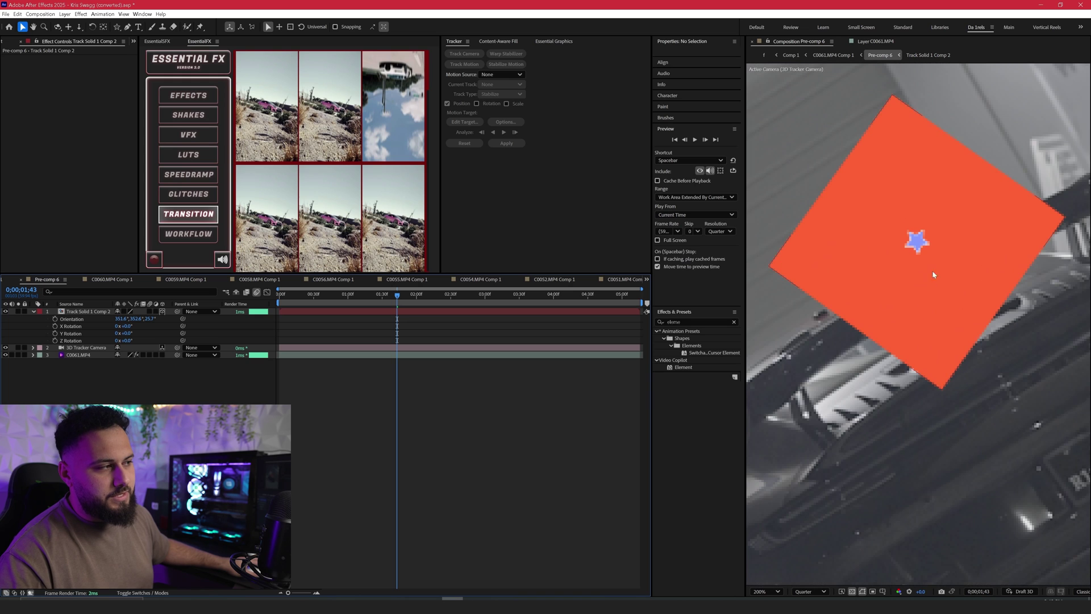
{"action": "scroll", "coordinate": [853, 446], "scroll_direction": "down", "scroll_amount": 2}
{"action": "left_click", "coordinate": [809, 591]}
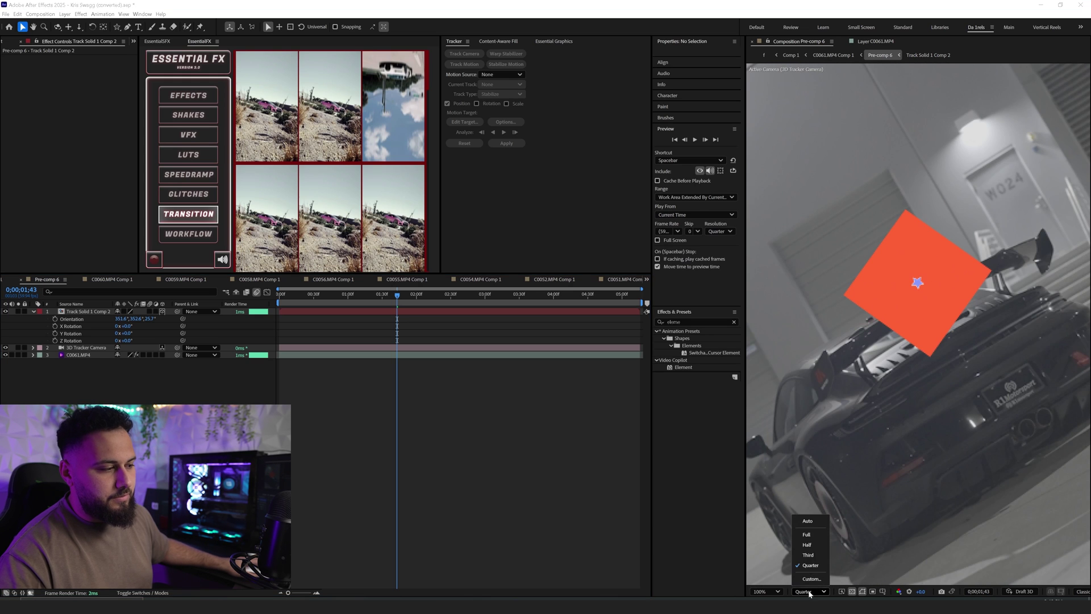
{"action": "left_click", "coordinate": [807, 534]}
{"action": "left_click_drag", "start_coordinate": [394, 301], "coordinate": [254, 329]}
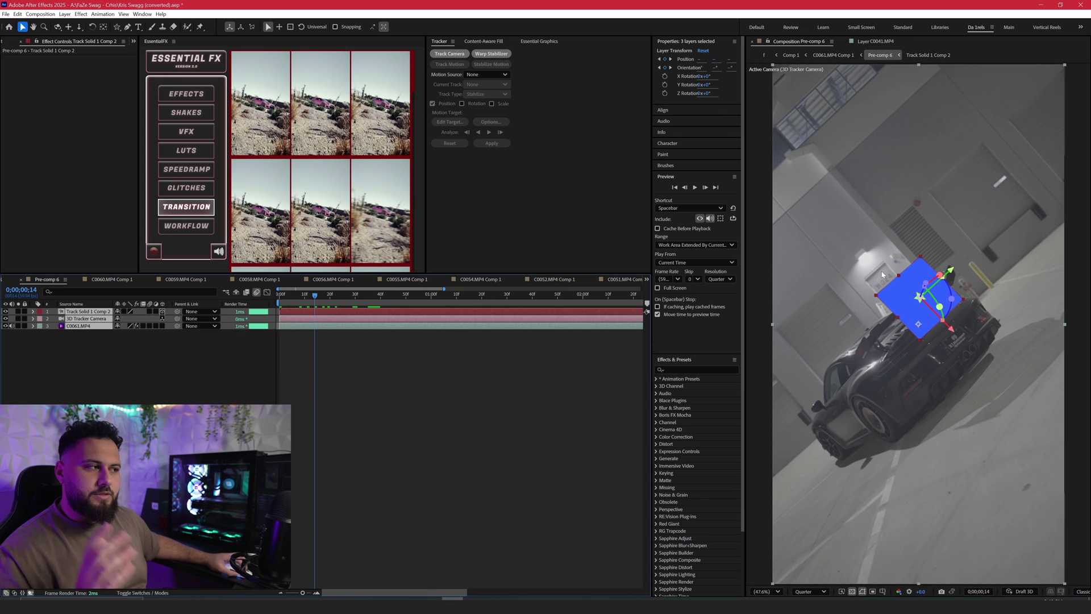
Step: Pre-compose the solid comp, 3D Tracker Camera and C0061.MP4 together, moving all attributes into the new composition
{"action": "right_click", "coordinate": [433, 313]}
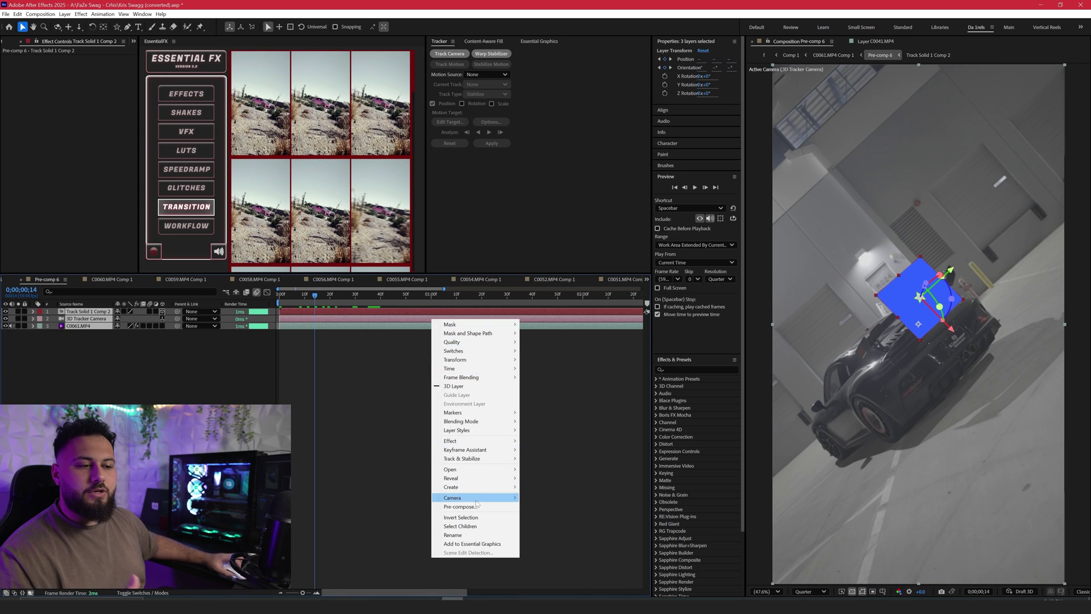
{"action": "left_click", "coordinate": [454, 496]}
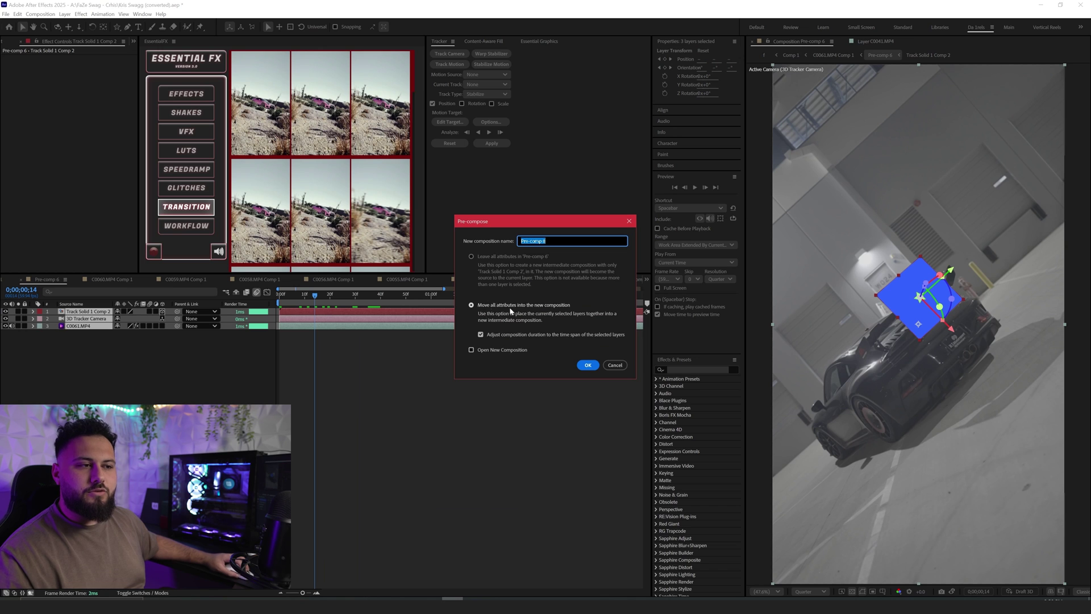
{"action": "left_click", "coordinate": [588, 365]}
Step: Start Stabilize Motion on Pre-comp 8 at the first frame, fit the track point's boxes around the green star, and analyze forward
{"action": "left_click_drag", "start_coordinate": [319, 303], "coordinate": [279, 308]}
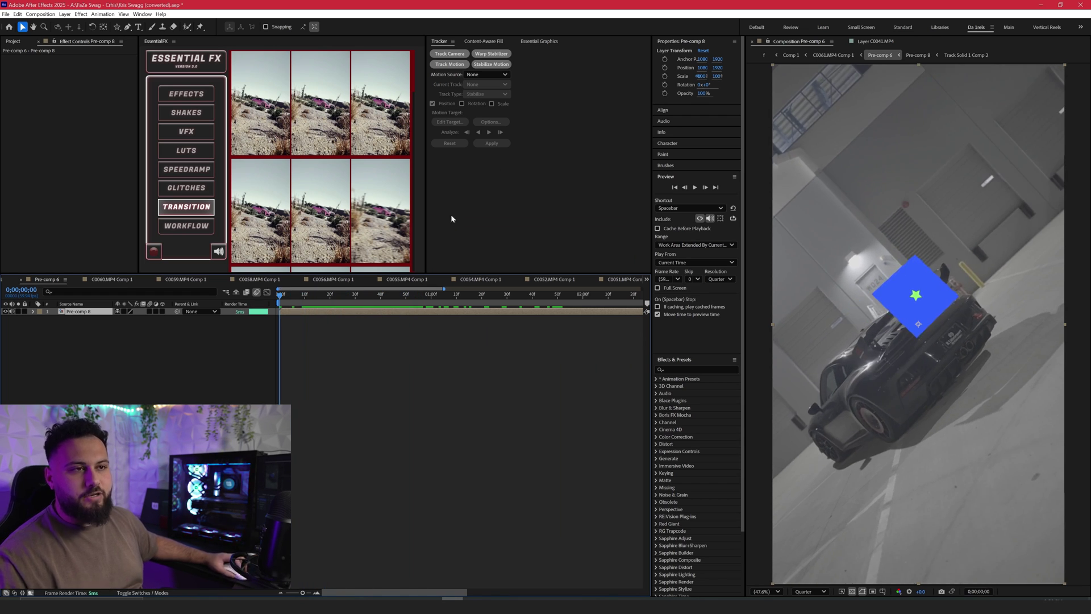
{"action": "left_click", "coordinate": [480, 66]}
{"action": "scroll", "coordinate": [926, 323], "scroll_direction": "up", "scroll_amount": 1}
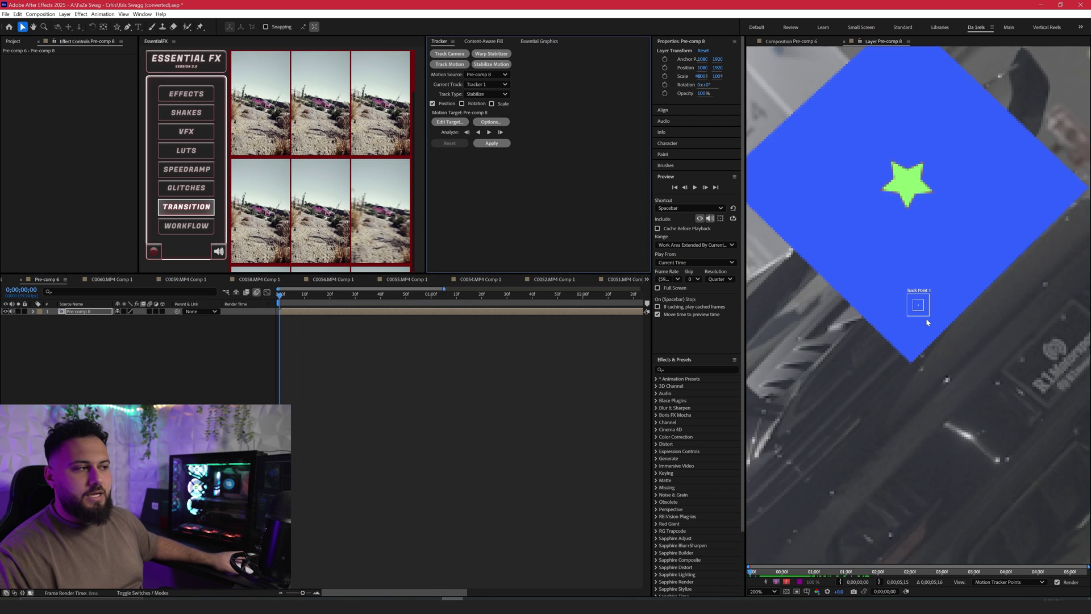
{"action": "left_click_drag", "start_coordinate": [924, 307], "coordinate": [949, 154]}
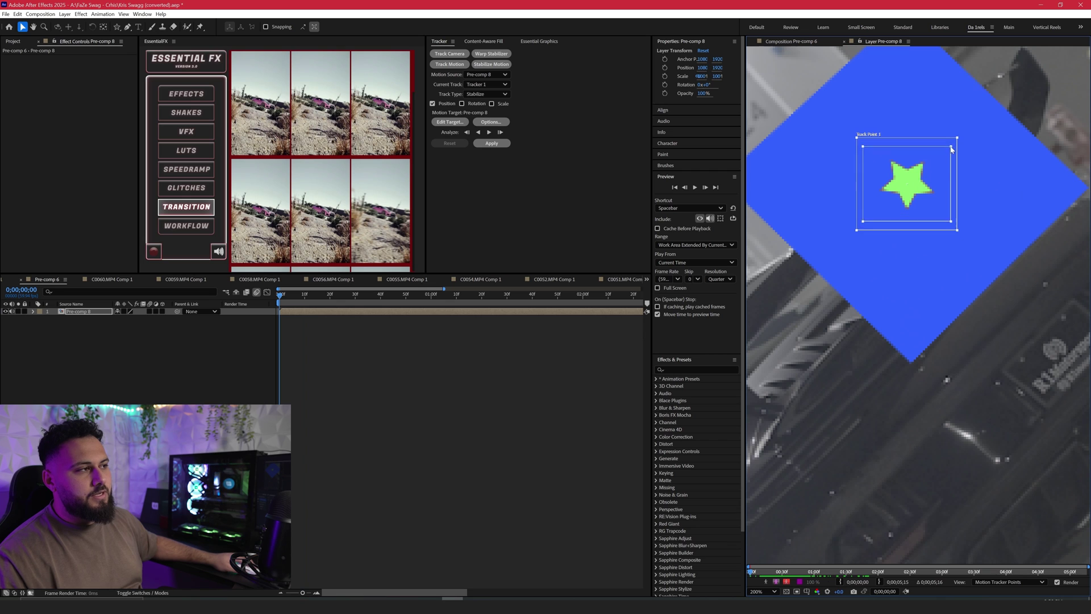
{"action": "left_click_drag", "start_coordinate": [957, 137], "coordinate": [948, 145]}
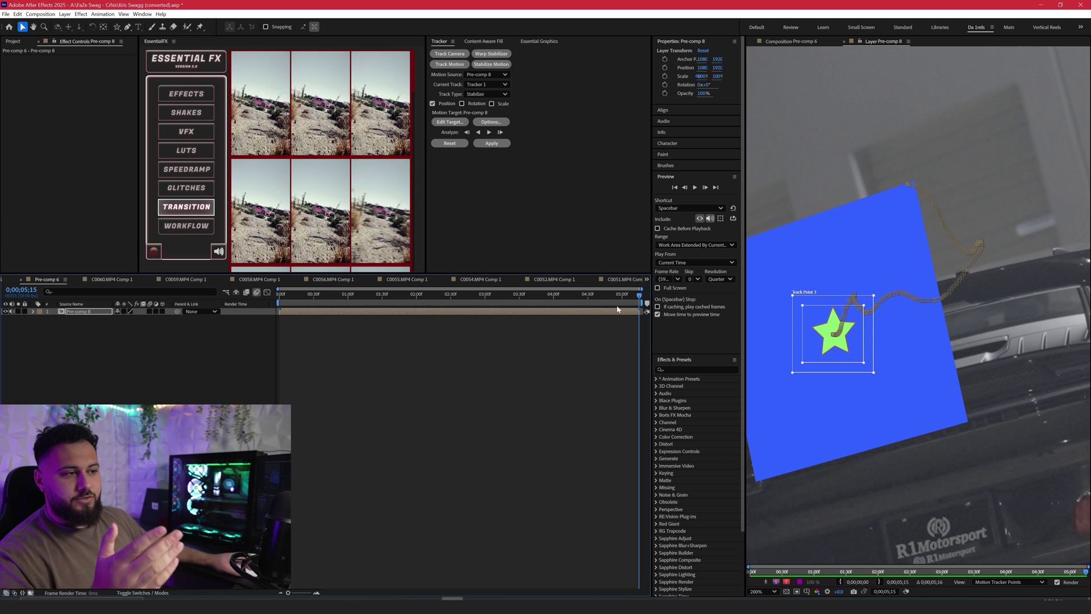
Step: Apply the analyzed position stabilization to Pre-comp 8
{"action": "left_click_drag", "start_coordinate": [640, 307], "coordinate": [327, 330]}
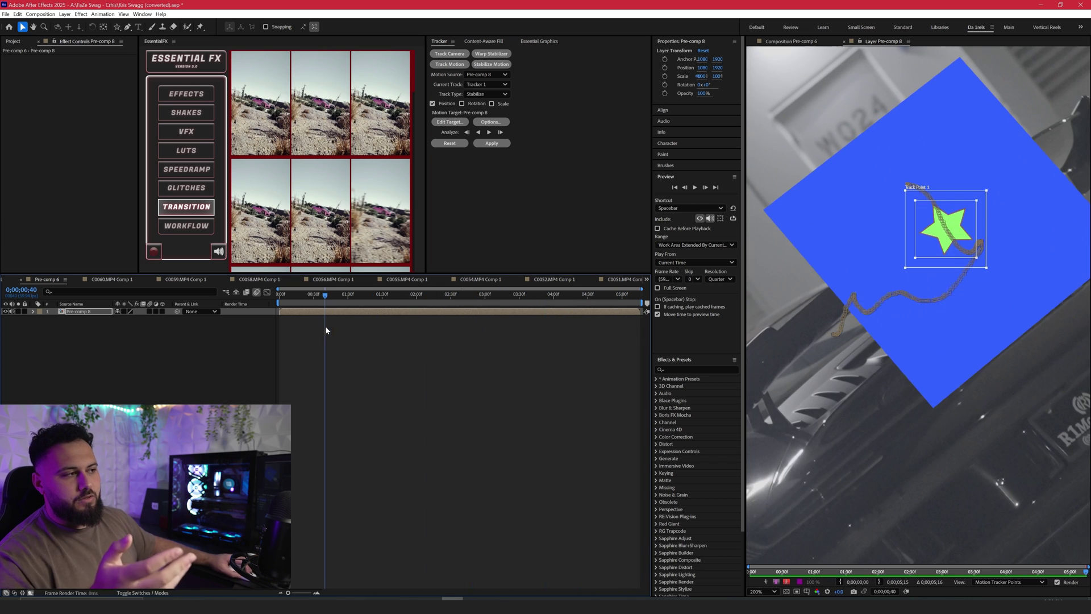
{"action": "left_click", "coordinate": [492, 143]}
{"action": "left_click", "coordinate": [557, 310]}
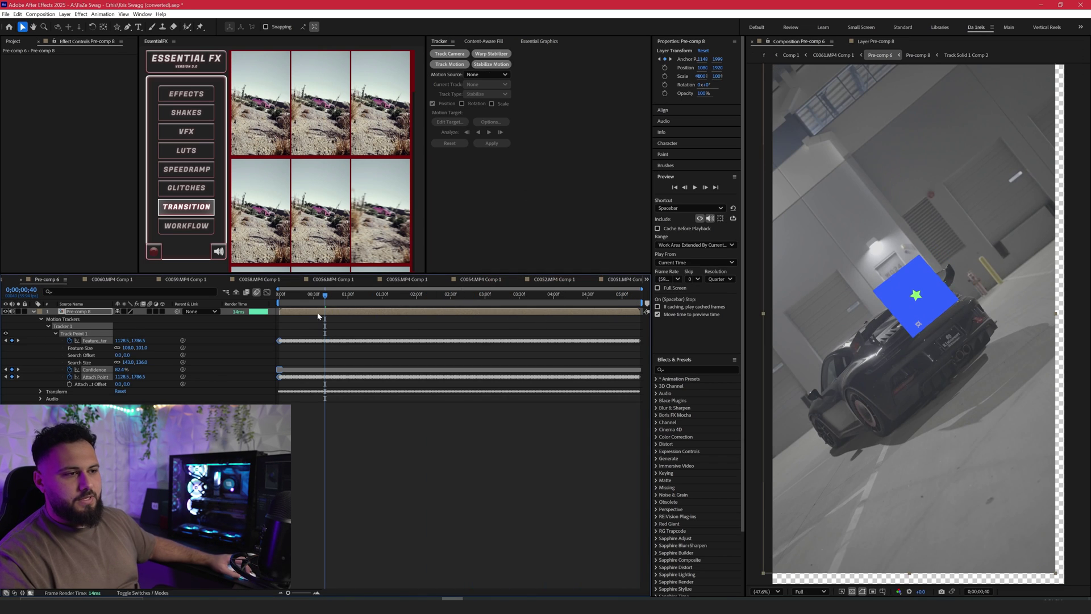
Step: Play back the stabilized footage in Pre-comp 6 and examine the frame around 0;00;03;08
{"action": "key", "text": "space"}
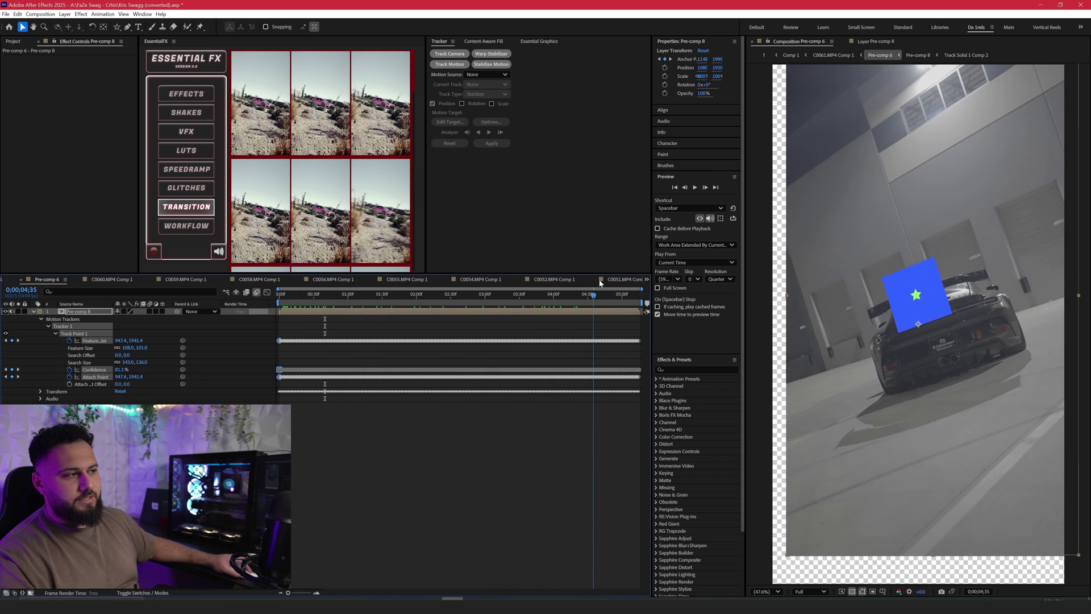
{"action": "left_click", "coordinate": [491, 294]}
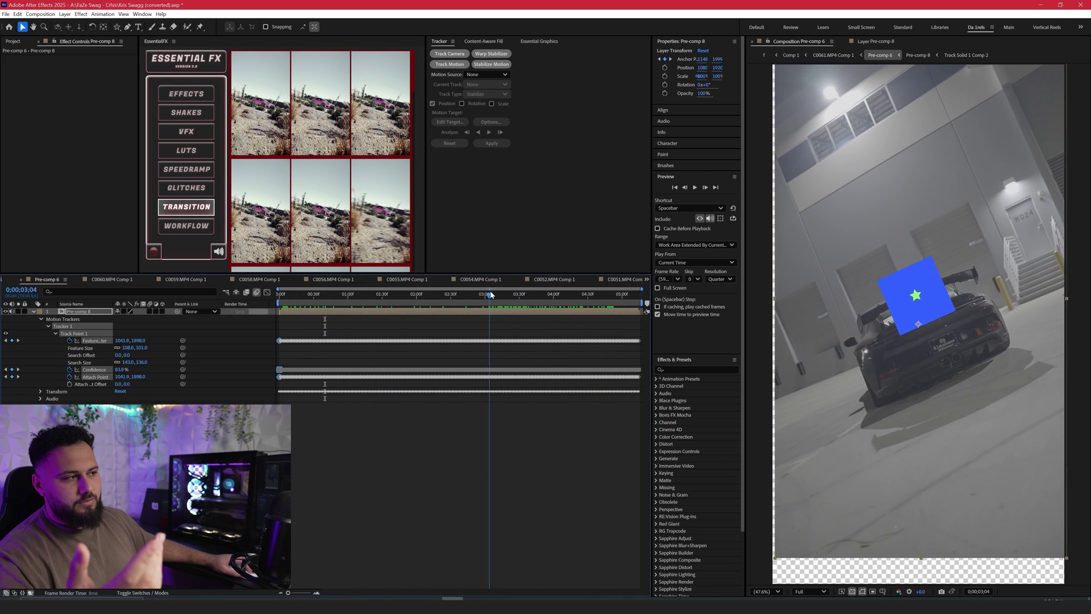
{"action": "mouse_move", "coordinate": [491, 295]}
{"action": "left_mouse_down"}
{"action": "mouse_move", "coordinate": [508, 295]}
{"action": "mouse_move", "coordinate": [497, 306]}
{"action": "mouse_move", "coordinate": [494, 297]}
{"action": "left_mouse_up"}
{"action": "double_click", "coordinate": [497, 310]}
{"action": "left_click", "coordinate": [880, 56]}
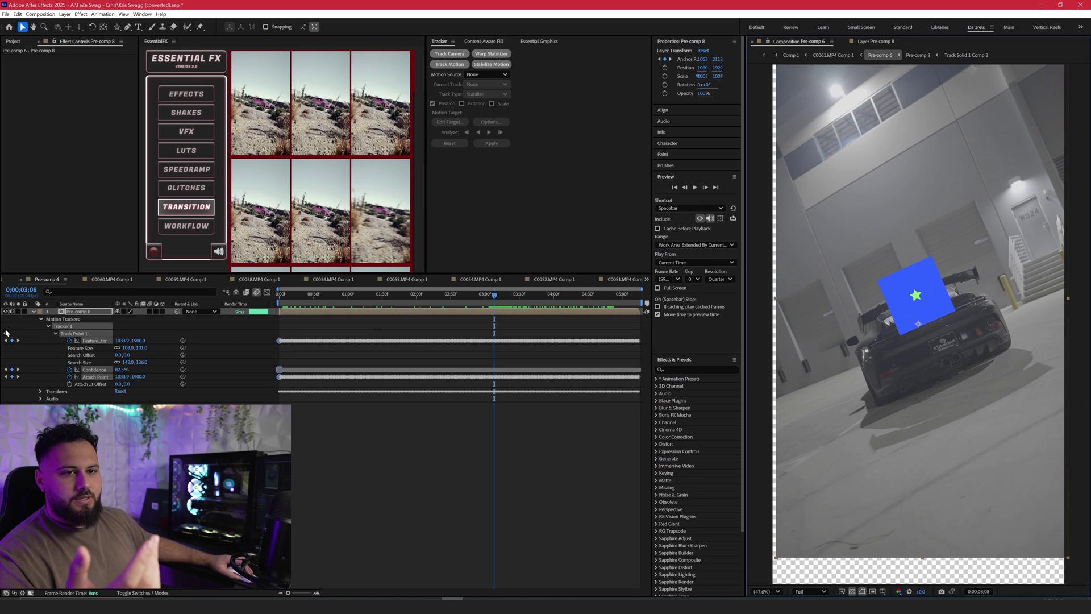
Step: Reopen the stabilization tracking of Pre-comp 8, delete the extra Tracker 2, and select Track Point 1 of Tracker 1
{"action": "left_click", "coordinate": [74, 333]}
{"action": "left_click", "coordinate": [489, 65]}
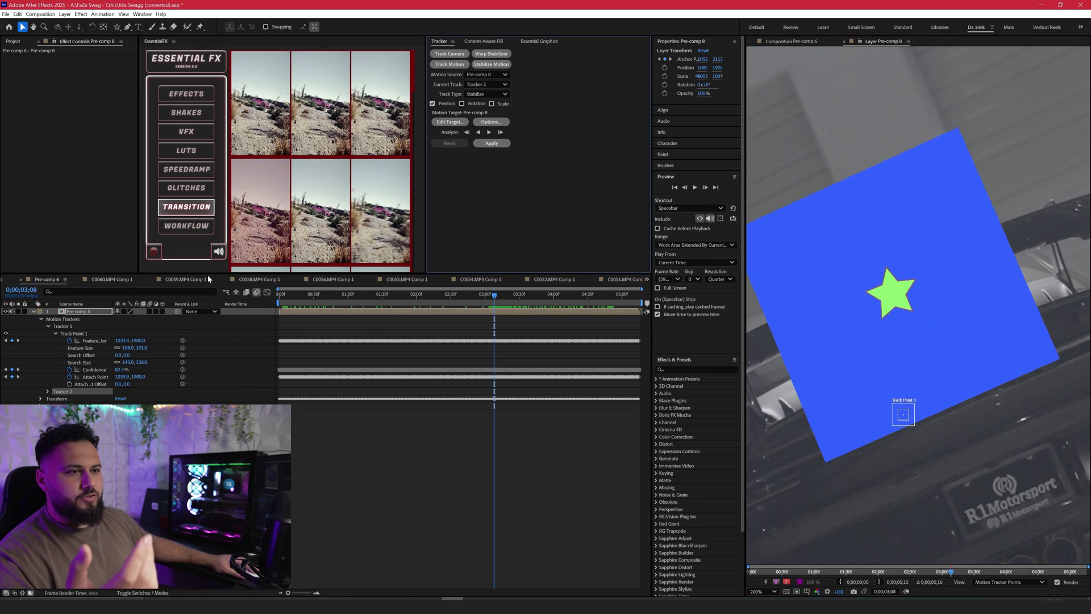
{"action": "left_click", "coordinate": [80, 391]}
{"action": "key", "text": "Delete"}
{"action": "left_click", "coordinate": [92, 334]}
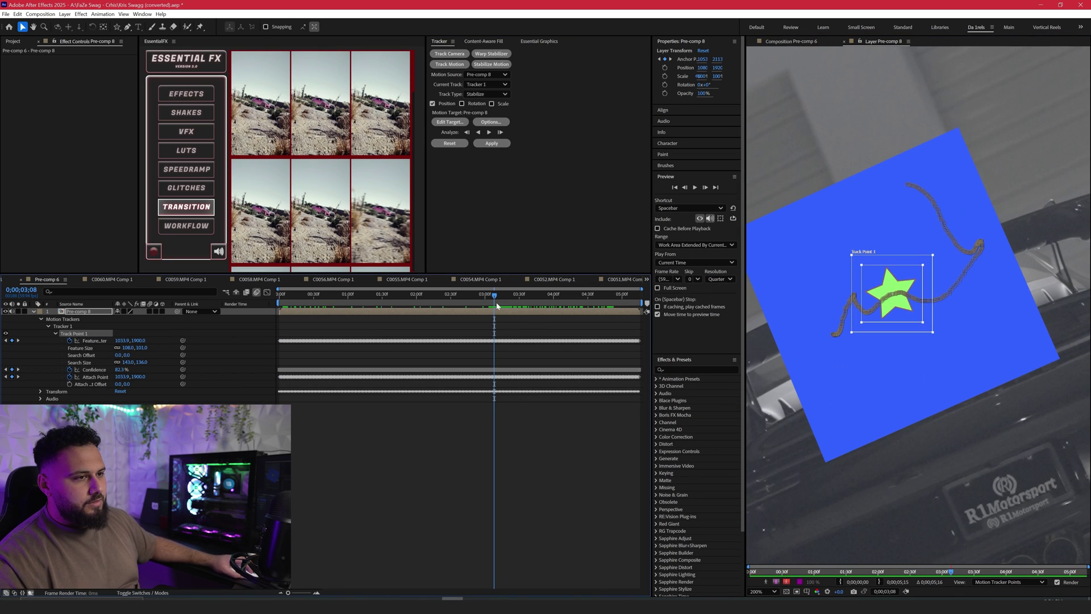
Step: Refit the track point's box around the star at 0;00;03;06, analyze forward to the clip's end, and reapply the stabilization
{"action": "left_click_drag", "start_coordinate": [495, 301], "coordinate": [494, 304]}
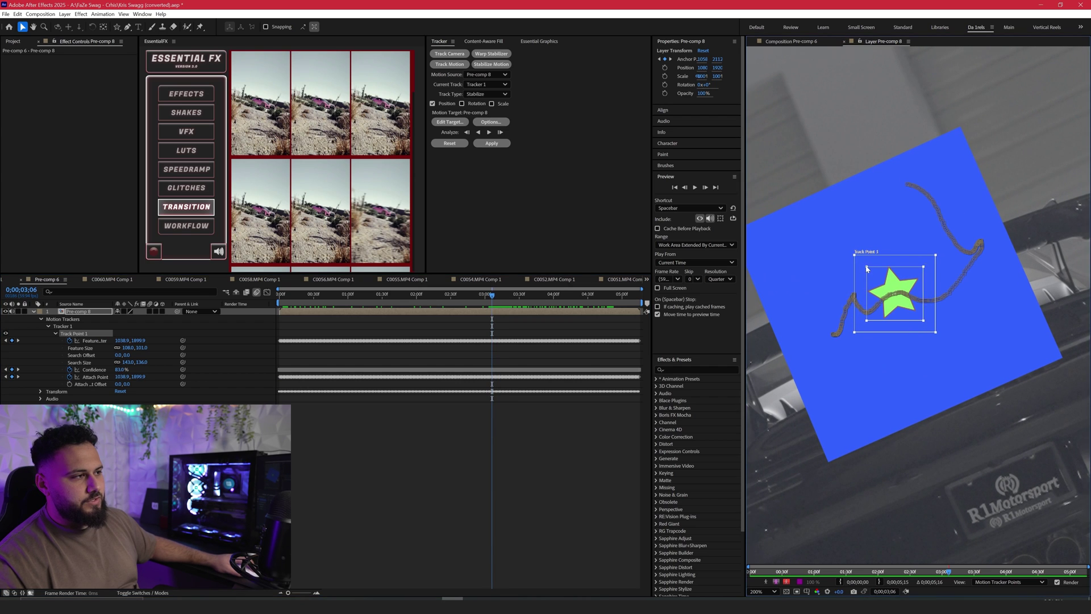
{"action": "left_click_drag", "start_coordinate": [864, 266], "coordinate": [866, 267]}
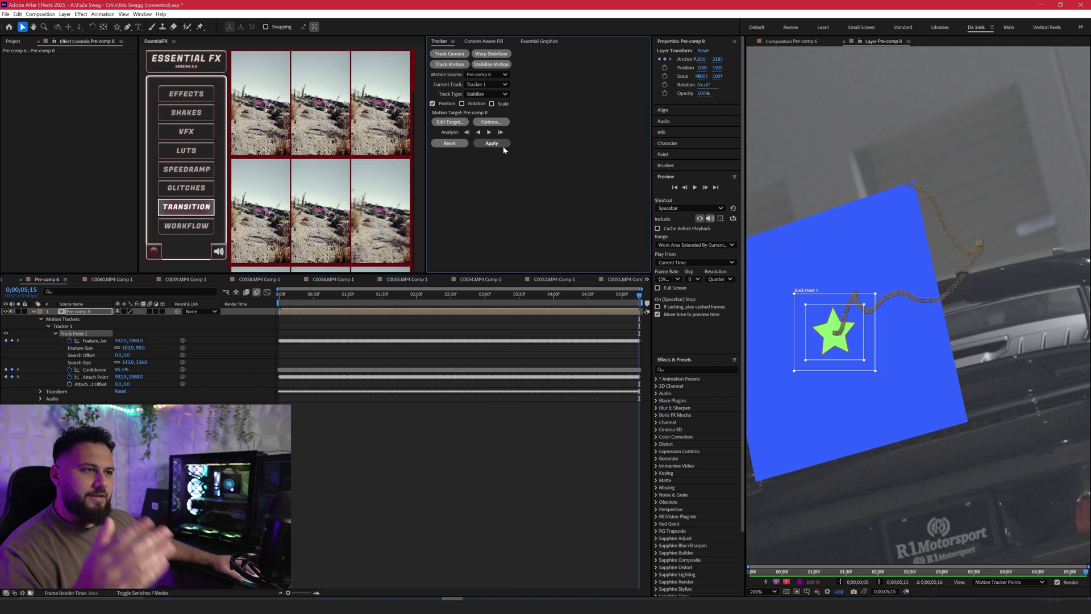
{"action": "left_click", "coordinate": [502, 142]}
{"action": "left_click", "coordinate": [556, 310]}
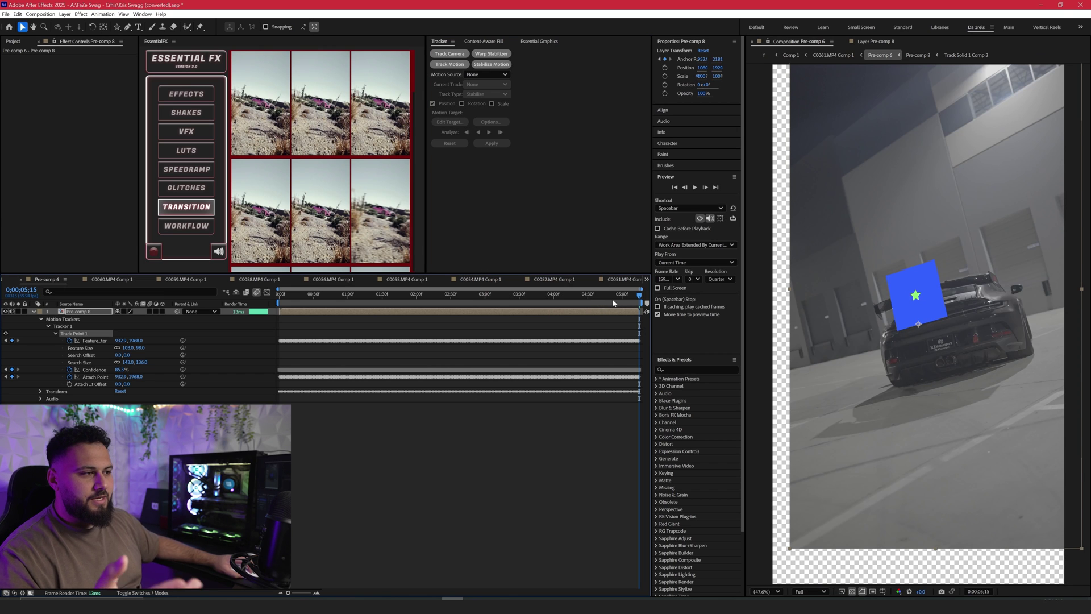
Step: Review the stabilized clip, hide Track Solid 1 Comp 2 inside Pre-comp 8, and return to Pre-comp 6
{"action": "left_click_drag", "start_coordinate": [595, 299], "coordinate": [258, 322]}
{"action": "left_click", "coordinate": [258, 322]}
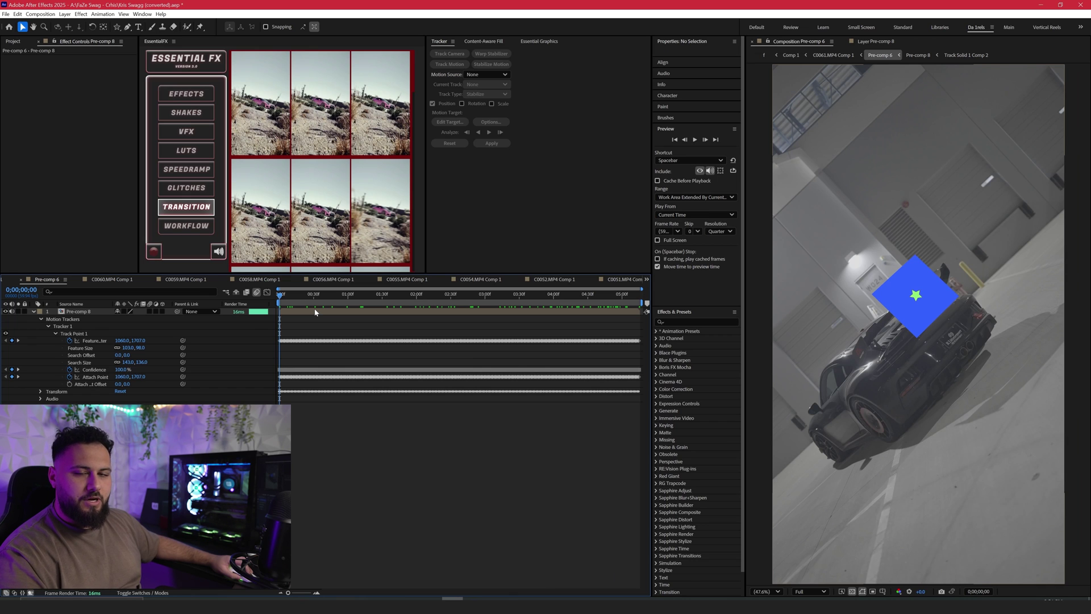
{"action": "double_click", "coordinate": [315, 311]}
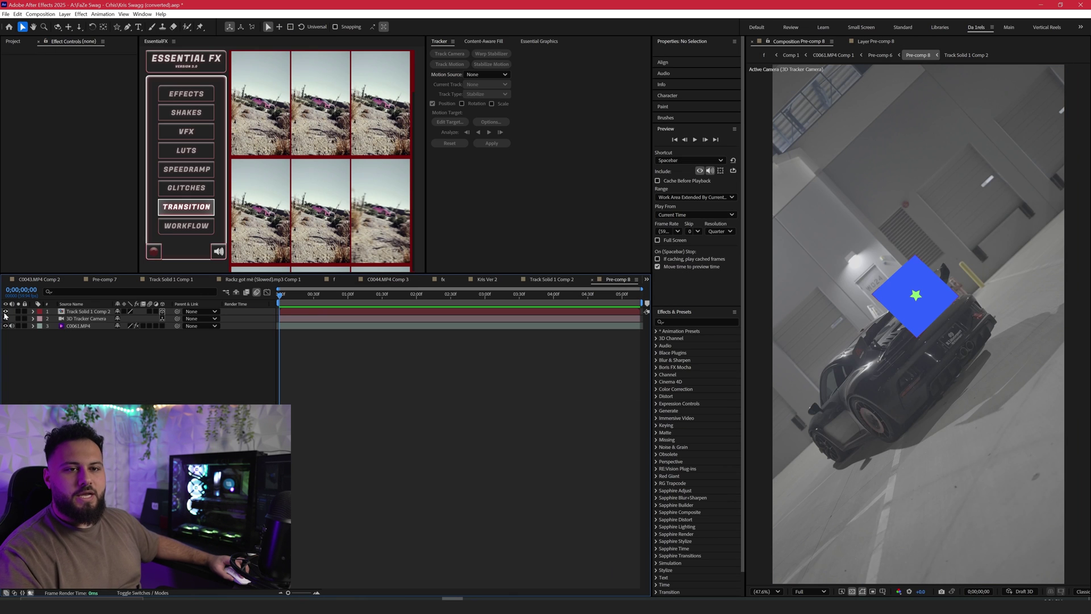
{"action": "left_click", "coordinate": [5, 312]}
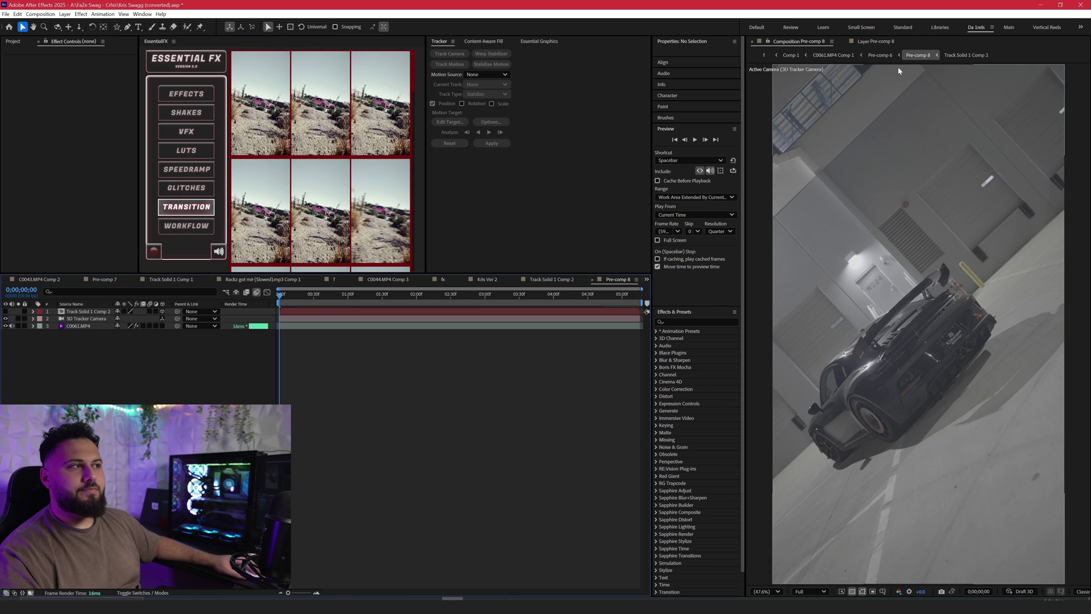
{"action": "left_click", "coordinate": [880, 55]}
Step: Keyframe Pre-comp 8's scale from 100% at the first frame up to about 129% at the last frame
{"action": "left_click_drag", "start_coordinate": [287, 298], "coordinate": [712, 291]}
{"action": "left_click_drag", "start_coordinate": [639, 295], "coordinate": [140, 339]}
{"action": "key", "text": "s"}
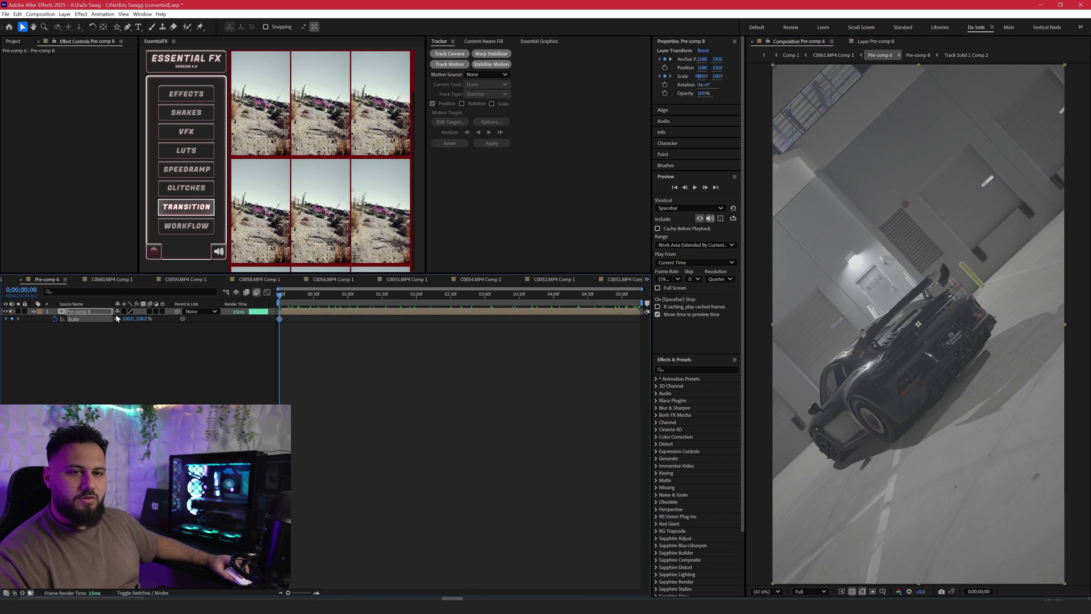
{"action": "left_click_drag", "start_coordinate": [291, 298], "coordinate": [549, 301]}
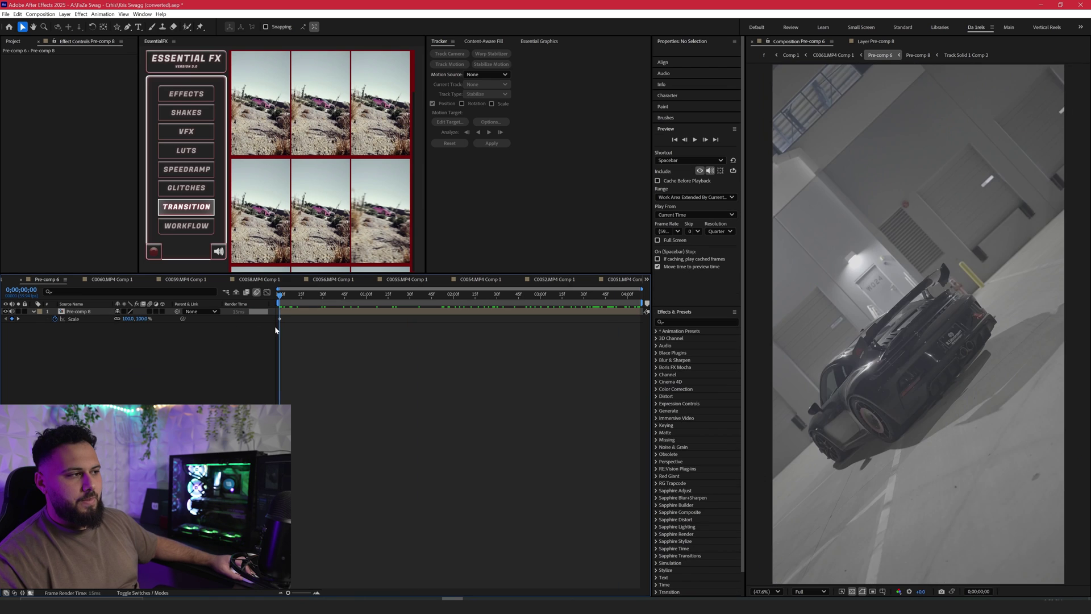
{"action": "left_click_drag", "start_coordinate": [275, 326], "coordinate": [355, 329]}
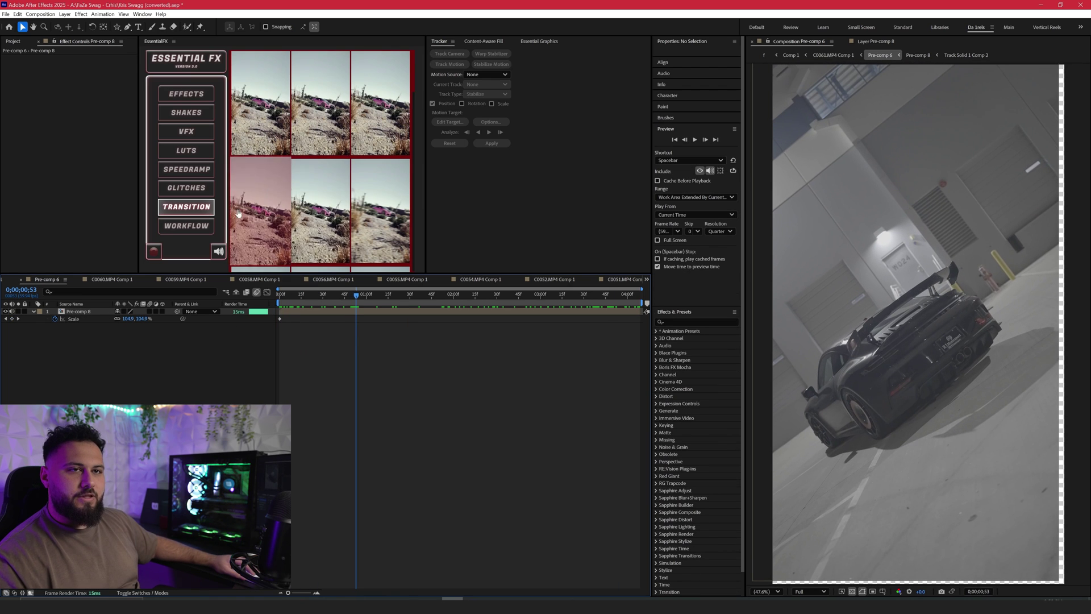
Step: Add Motion Tile to Pre-comp 8 with output width and height at 222 and mirrored edges
{"action": "left_click", "coordinate": [199, 226]}
{"action": "left_click", "coordinate": [343, 312]}
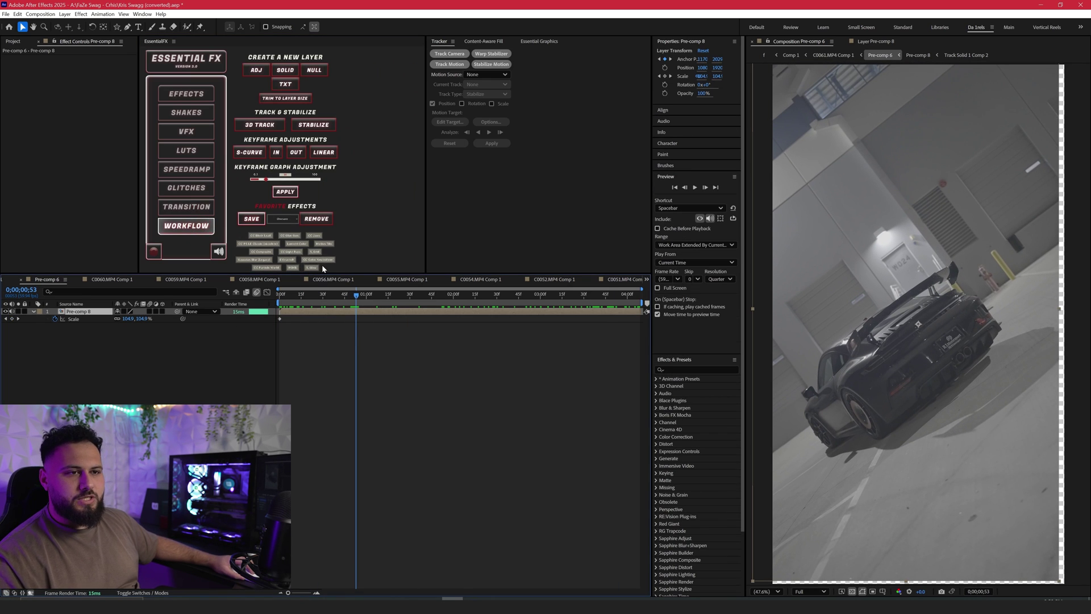
{"action": "left_click", "coordinate": [324, 244]}
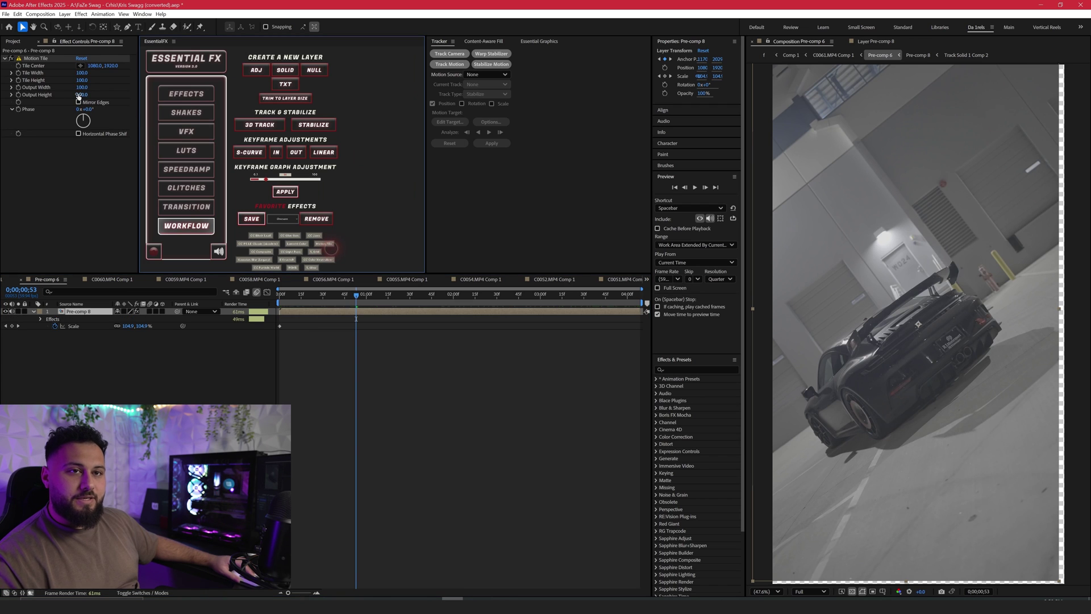
{"action": "left_click", "coordinate": [81, 88]}
{"action": "type", "text": "222"}
{"action": "key", "text": "Tab"}
{"action": "type", "text": "2"}
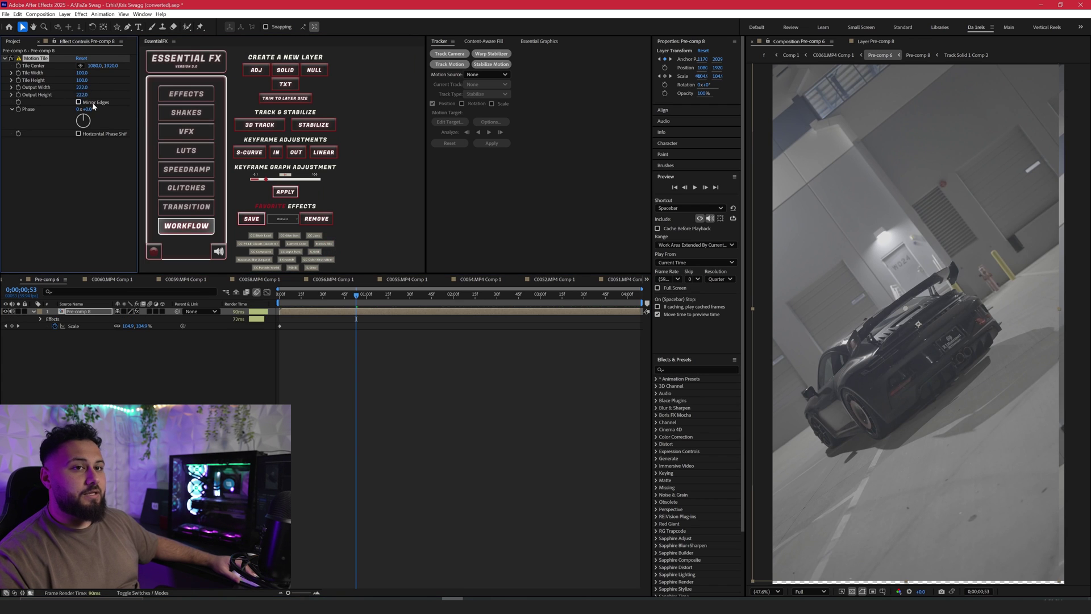
Step: Open Pre-comp 8, make Track Solid 1 Comp 2 visible again, and check its movement across the clip
{"action": "double_click", "coordinate": [347, 311]}
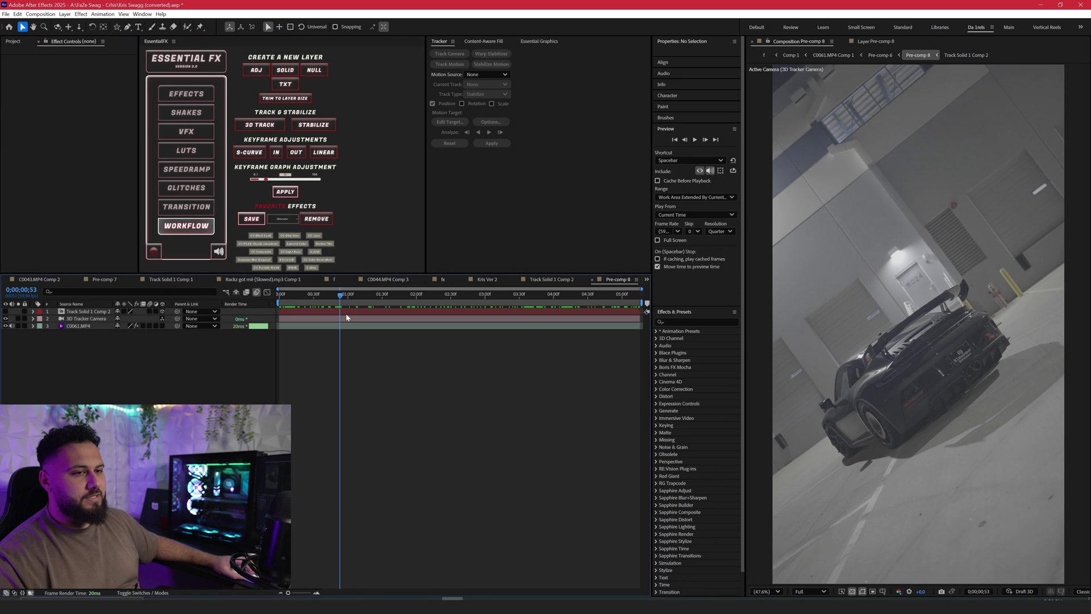
{"action": "left_click", "coordinate": [5, 311]}
{"action": "left_click", "coordinate": [71, 311]}
{"action": "left_click_drag", "start_coordinate": [340, 296], "coordinate": [475, 313]}
{"action": "key", "text": "Home"}
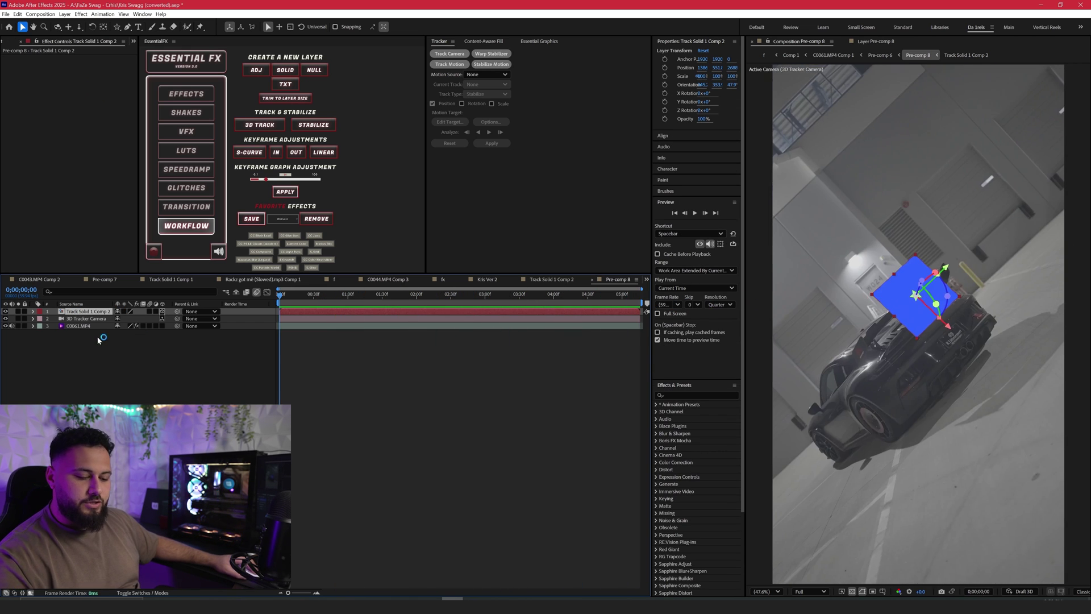
Step: Keyframe Track Solid 1 Comp 2's position at the first frame, and move it to about 2309, -235, 27191 at 0;00;05;15
{"action": "key", "text": "p"}
{"action": "key", "text": "End"}
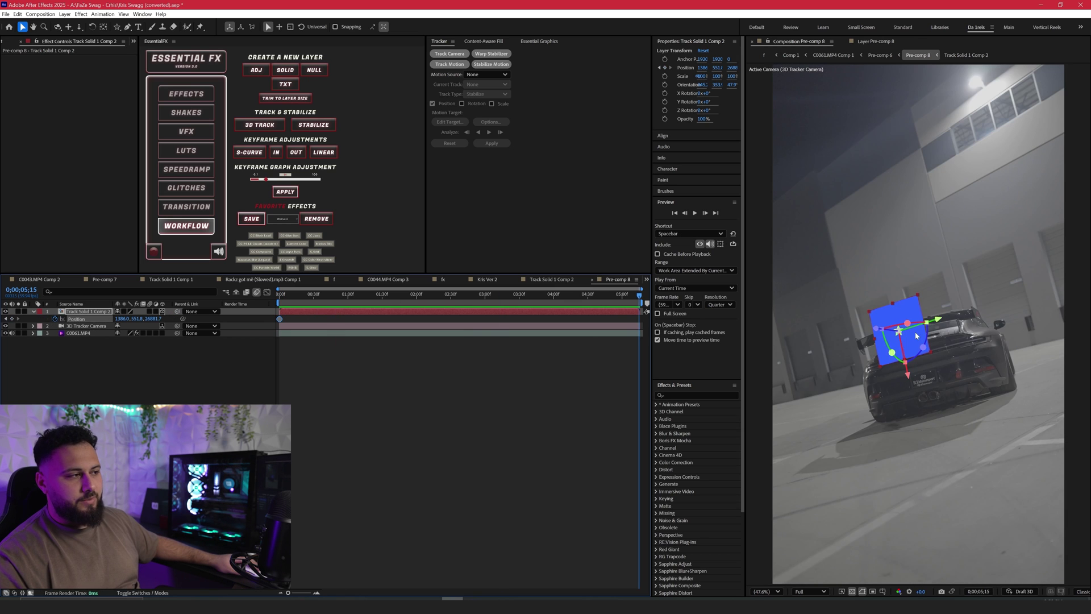
{"action": "left_click_drag", "start_coordinate": [937, 322], "coordinate": [964, 316]}
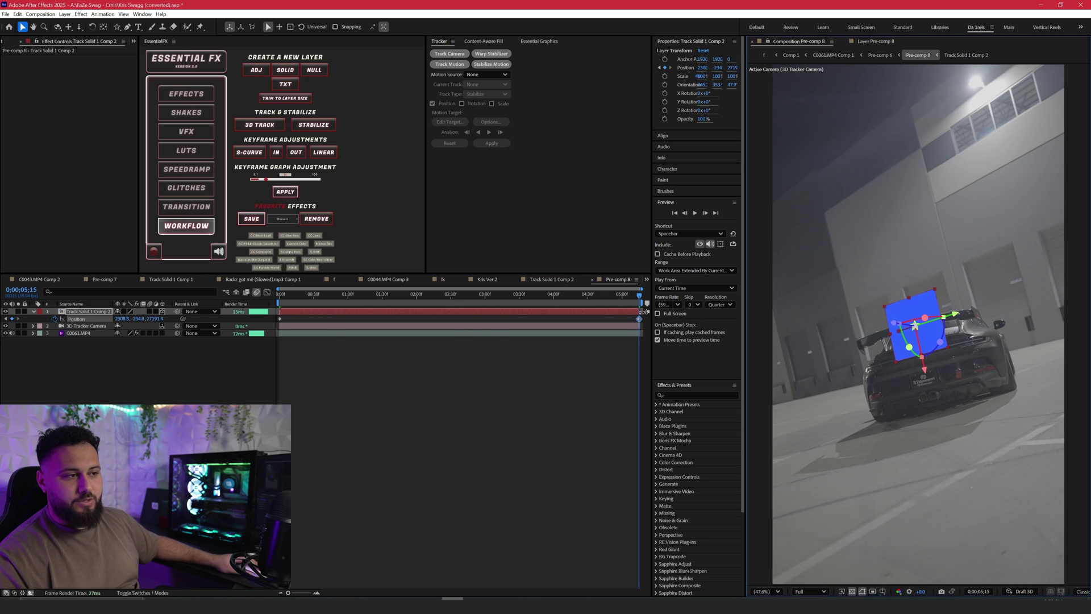
{"action": "key", "text": "space"}
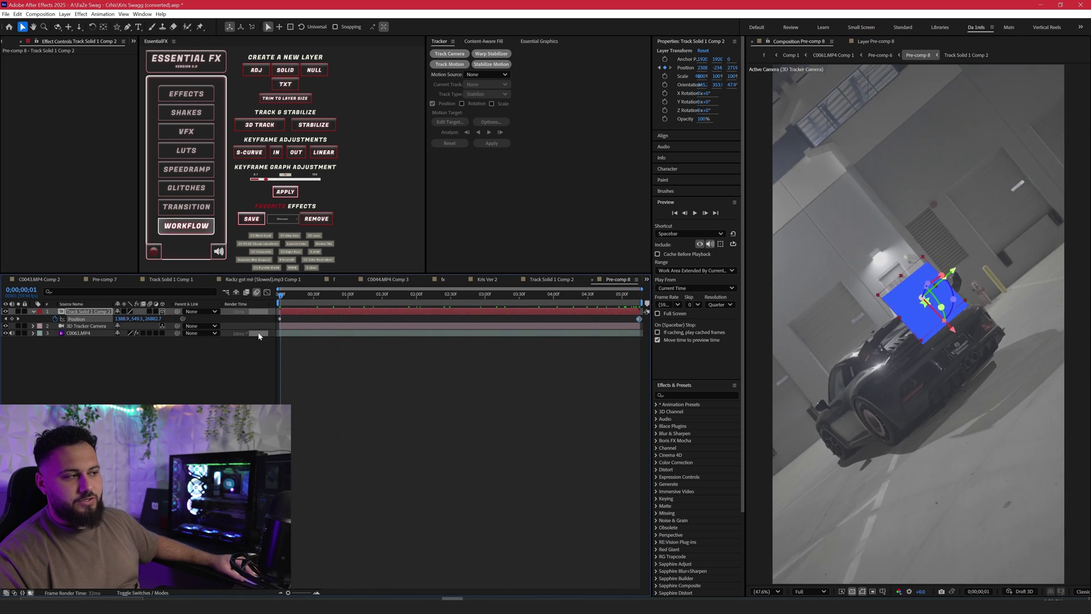
Step: Adjust the solid's first-frame position to about 1273, 648, 26844, check the movement, and return to Pre-comp 6
{"action": "key", "text": "Home"}
{"action": "left_click_drag", "start_coordinate": [946, 268], "coordinate": [943, 271]}
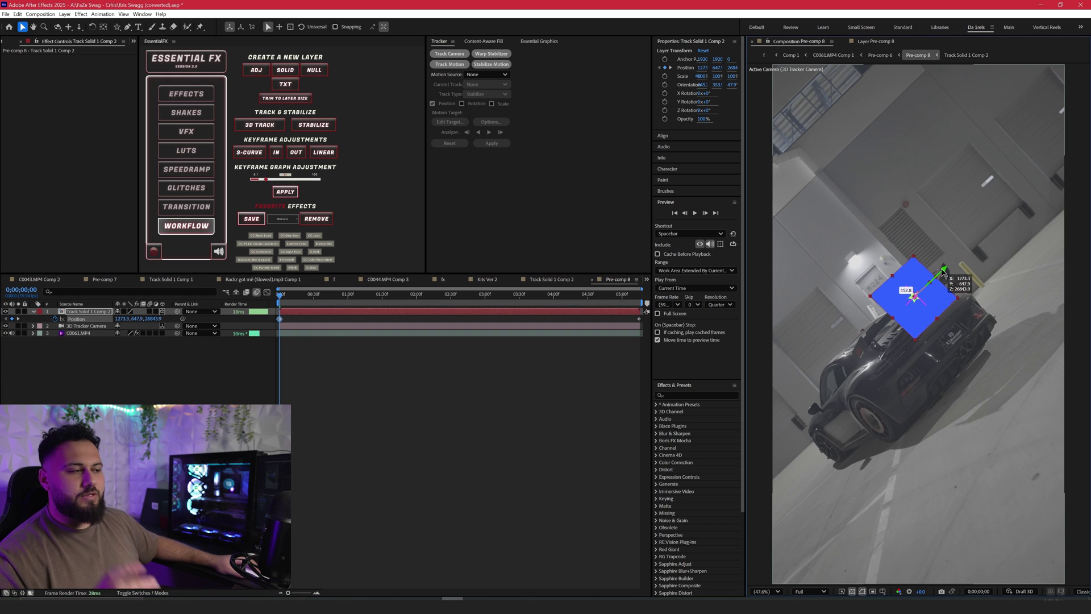
{"action": "left_click_drag", "start_coordinate": [281, 296], "coordinate": [555, 317]}
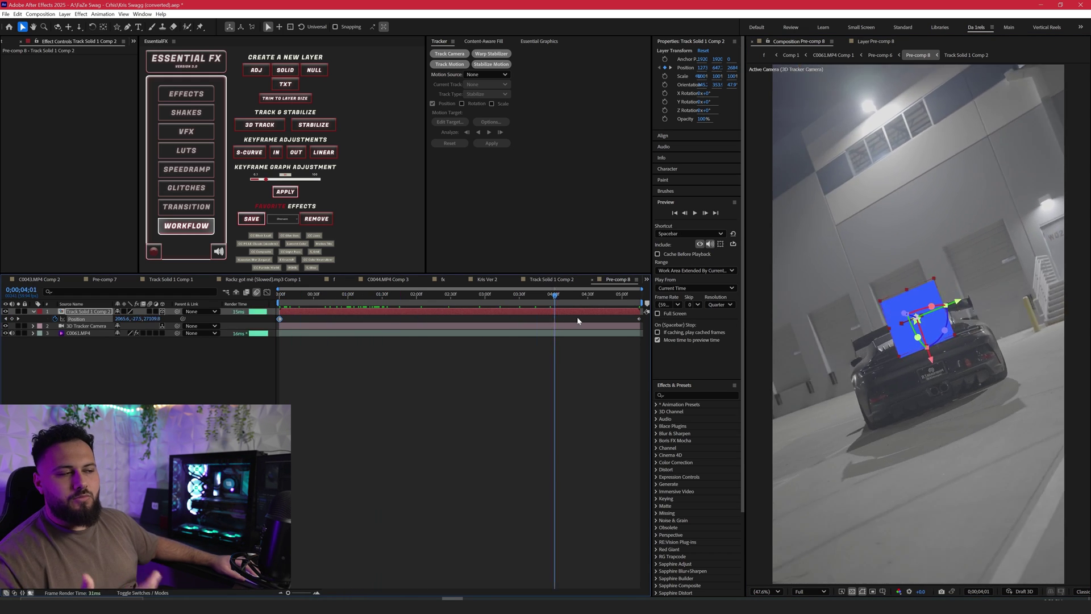
{"action": "left_click", "coordinate": [879, 56]}
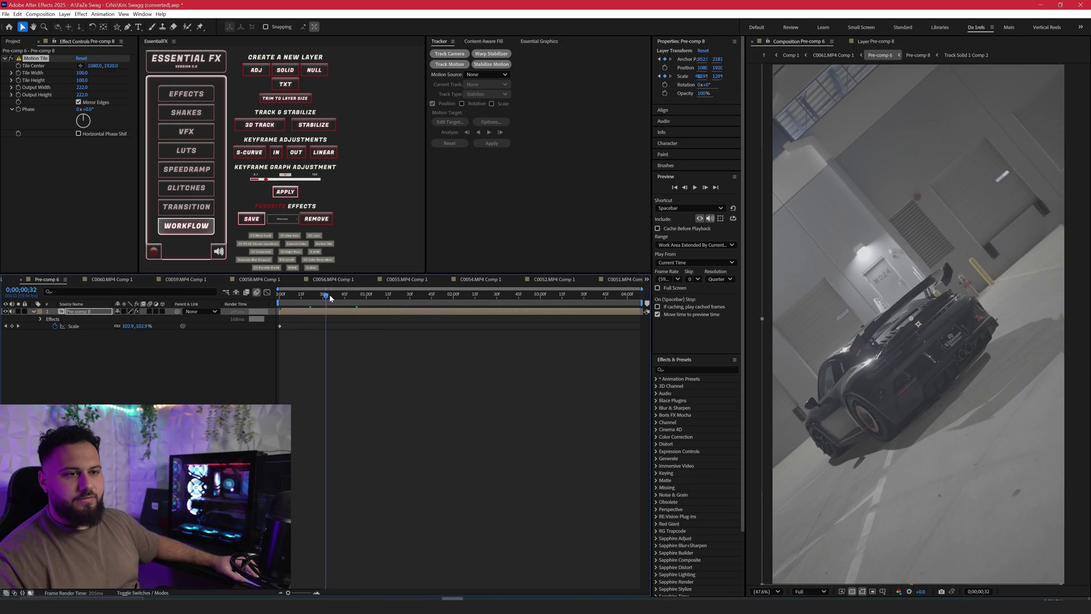